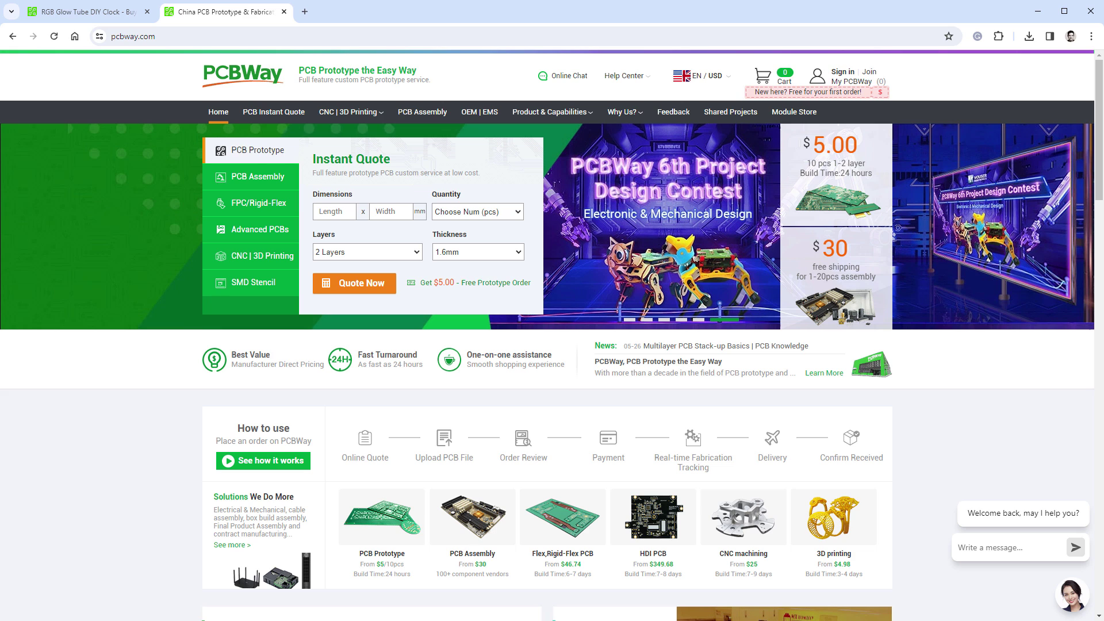
Step: Switch to the RGB Glow Tube DIY Clock page and view the Glow tube clock IN12 variant
click(105, 13)
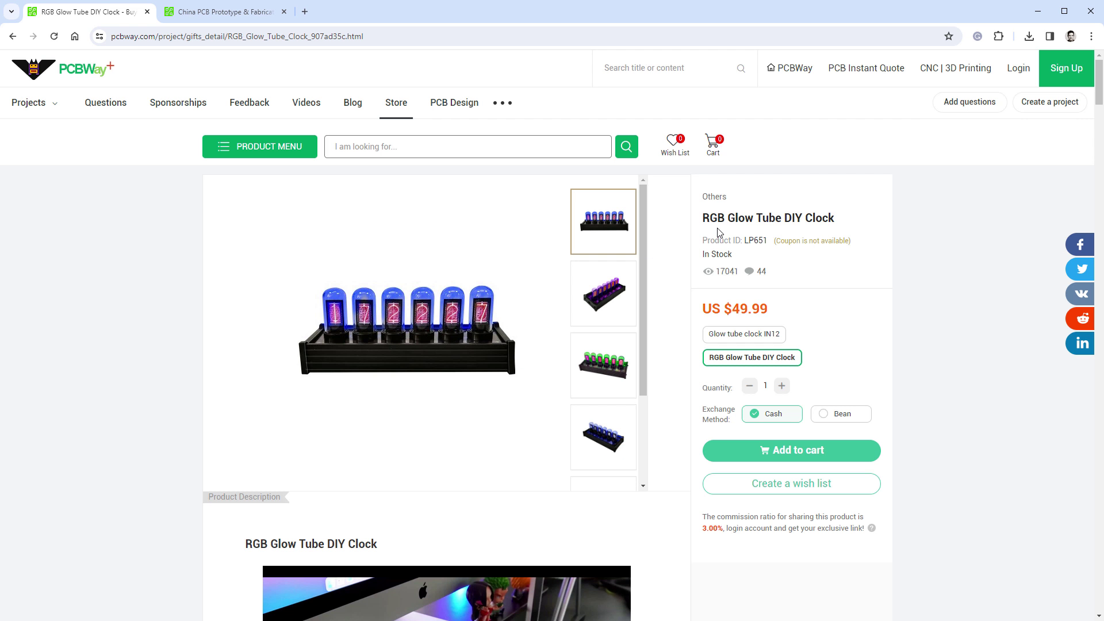
drag(736, 308, 772, 310)
click(723, 334)
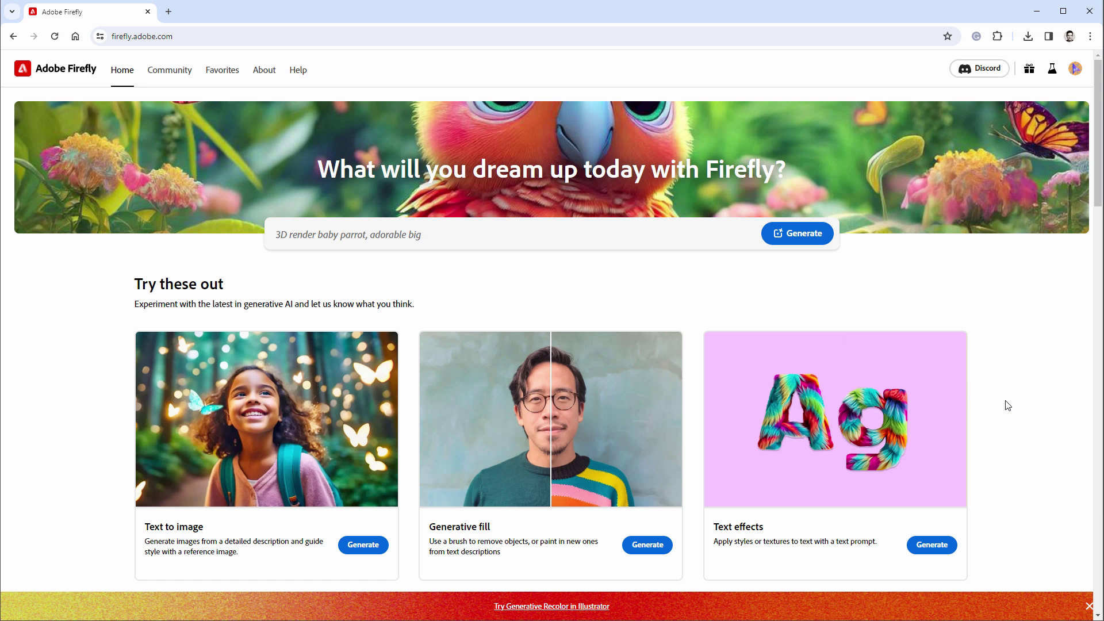
Step: Open Firefly's Text effects generator and start from the flower lei style sample
text(in a garden with butterflies, lush greenery)
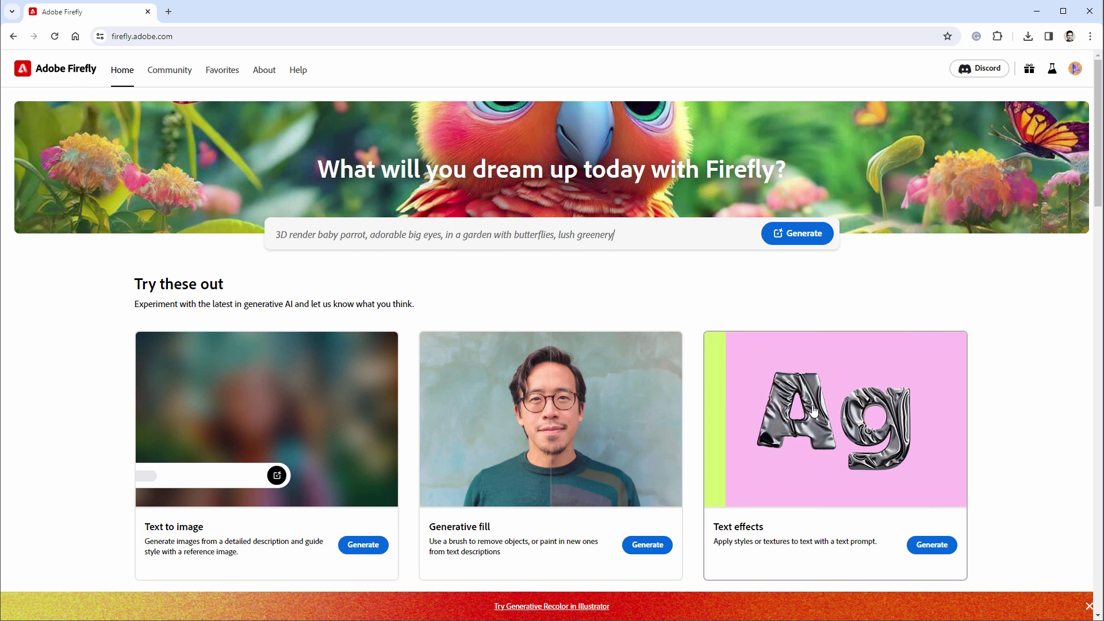
click(813, 410)
scroll(722, 313, down, 5)
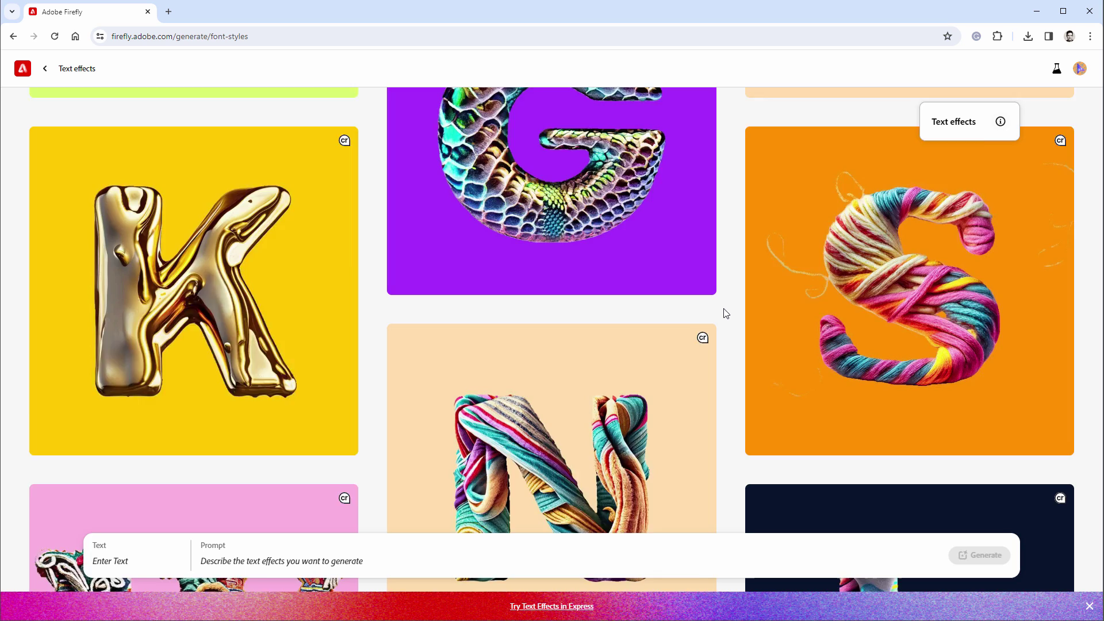
scroll(726, 313, down, 9)
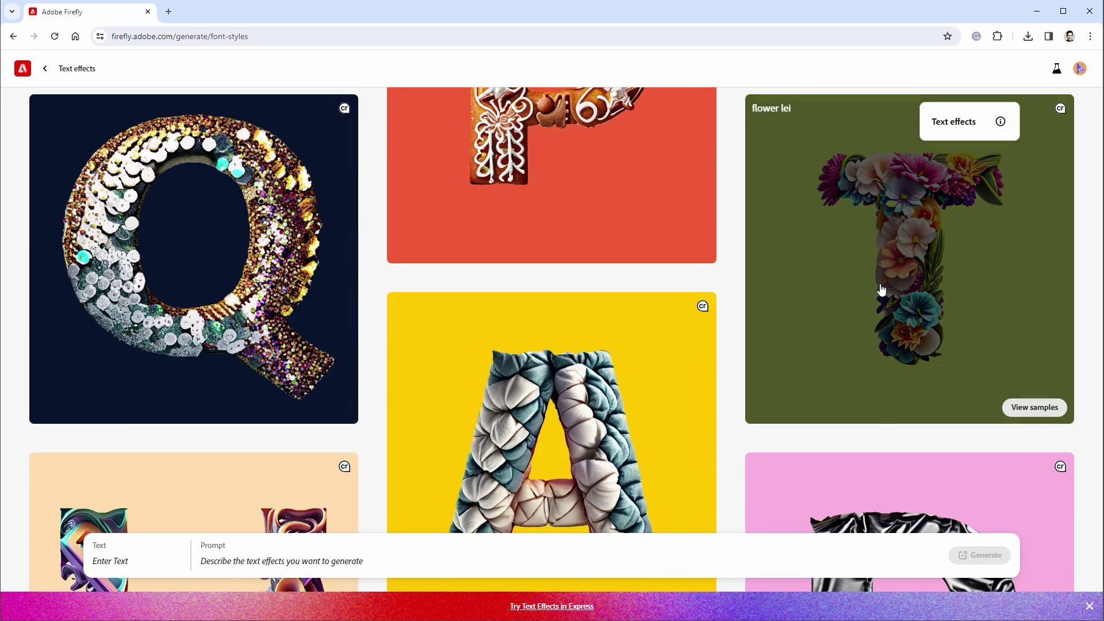
click(881, 289)
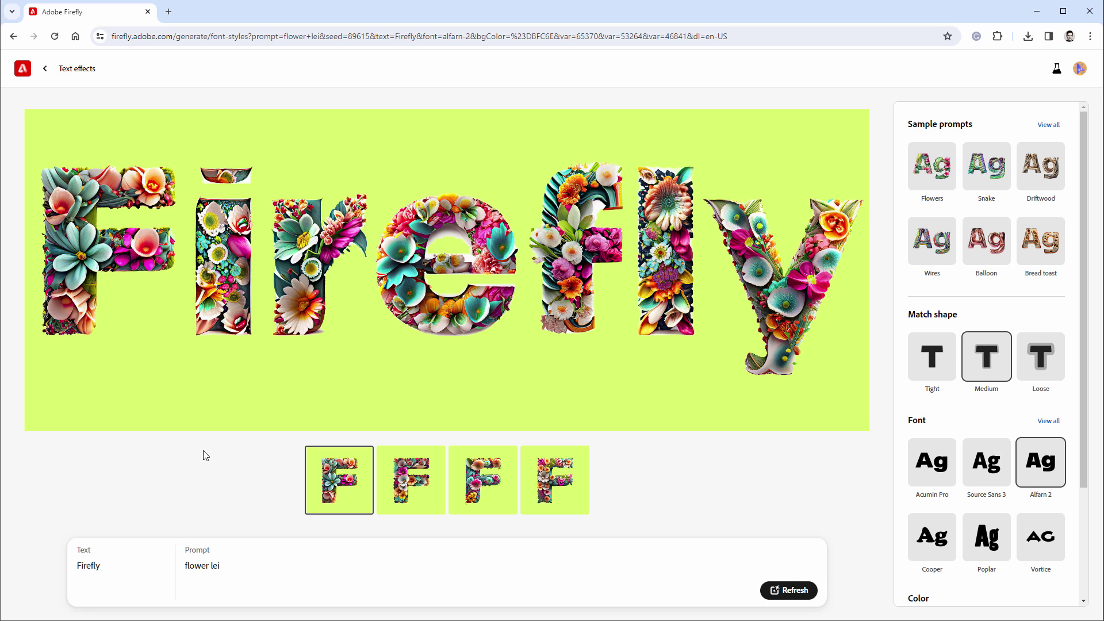
Step: Replace 'Firefly' with the digits 0–9 and generate them in the flower lei style
drag(109, 568, 61, 561)
text(0 1 2 3 456789)
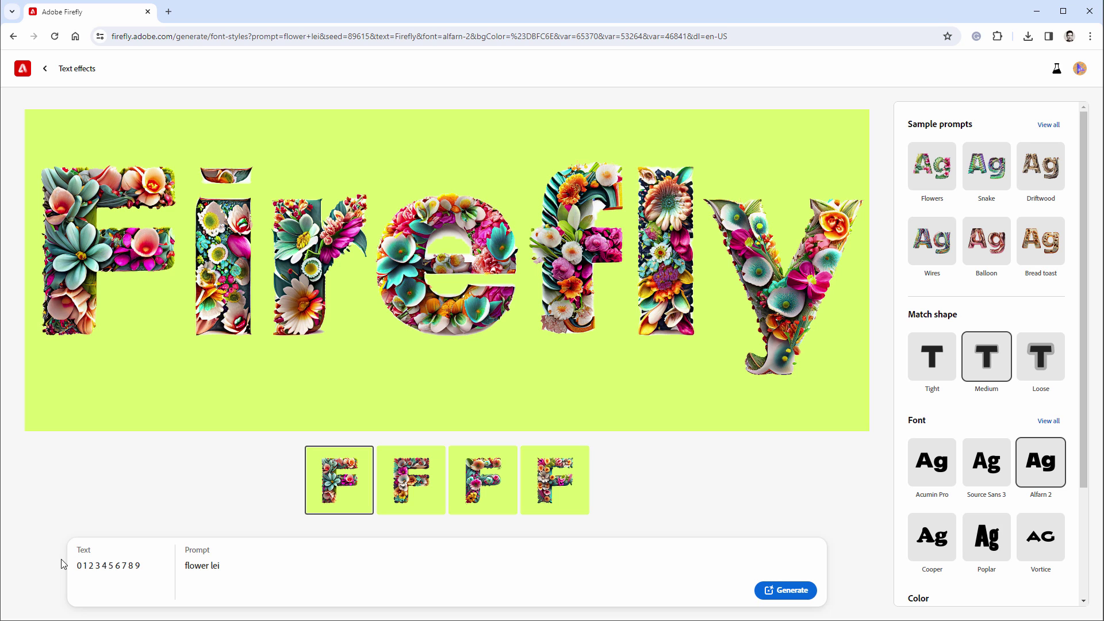
click(787, 582)
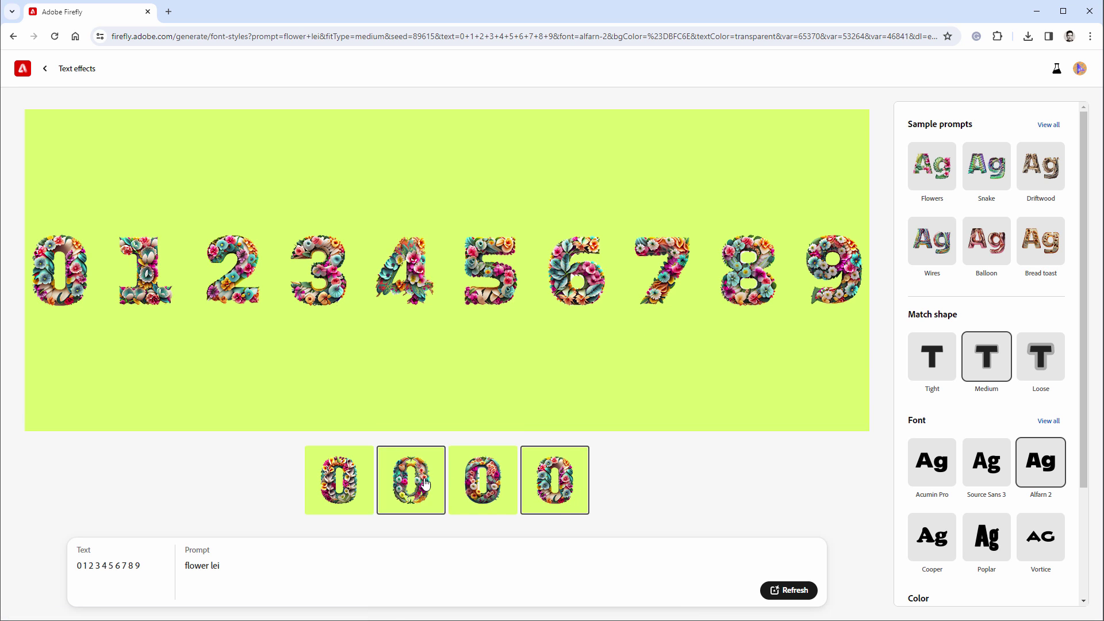
click(479, 483)
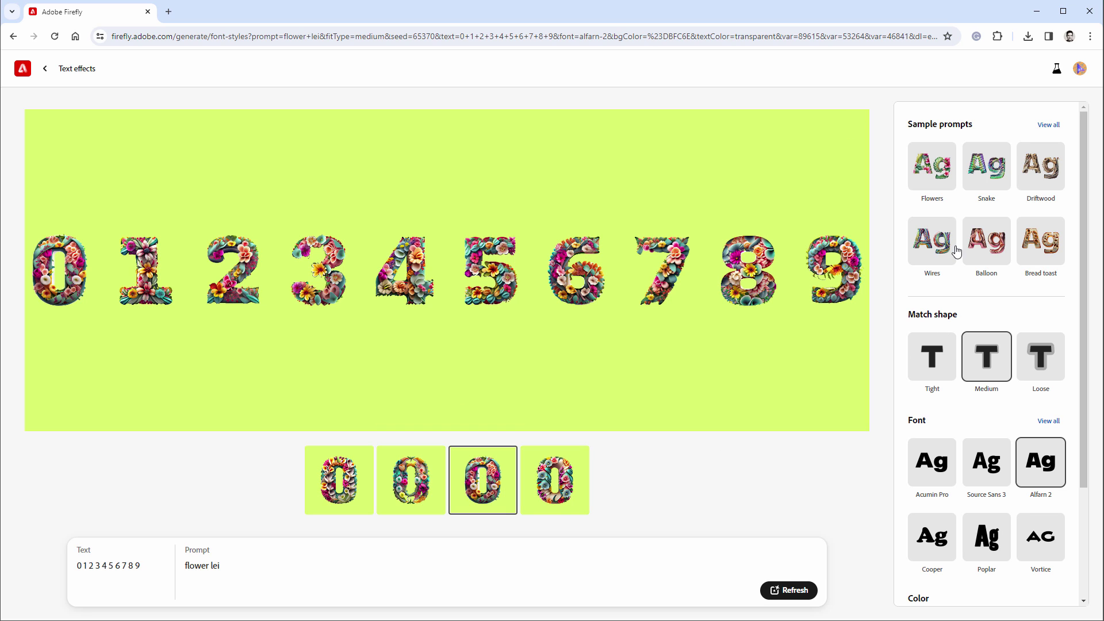
Step: Apply the Lava sample prompt 'volcano dripping with lava, hyperrealistic' and regenerate the digits
click(1047, 125)
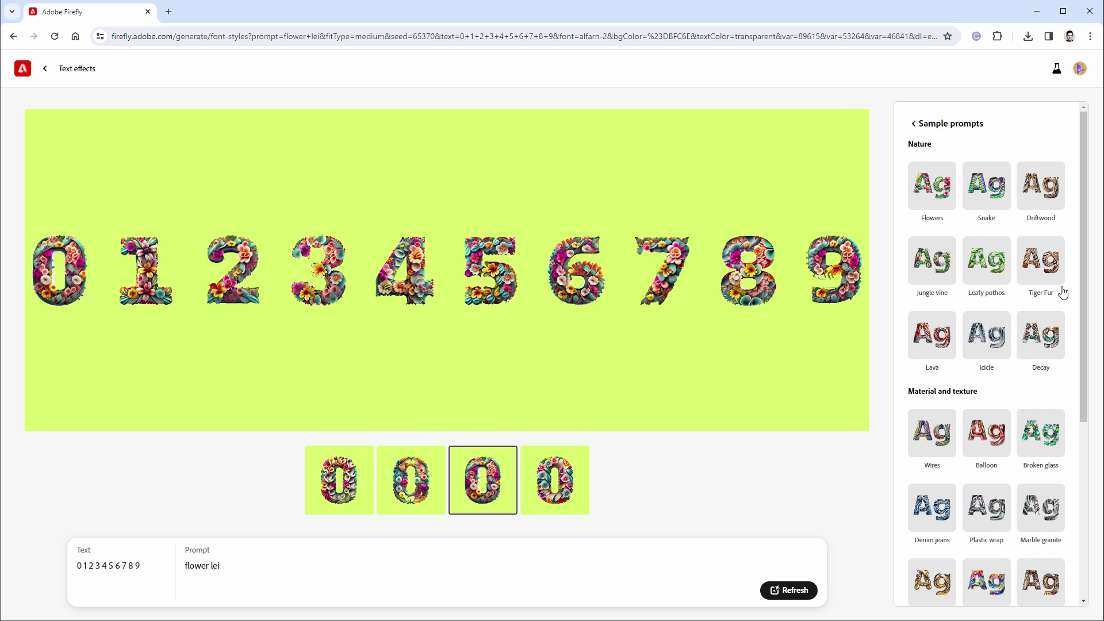
click(932, 339)
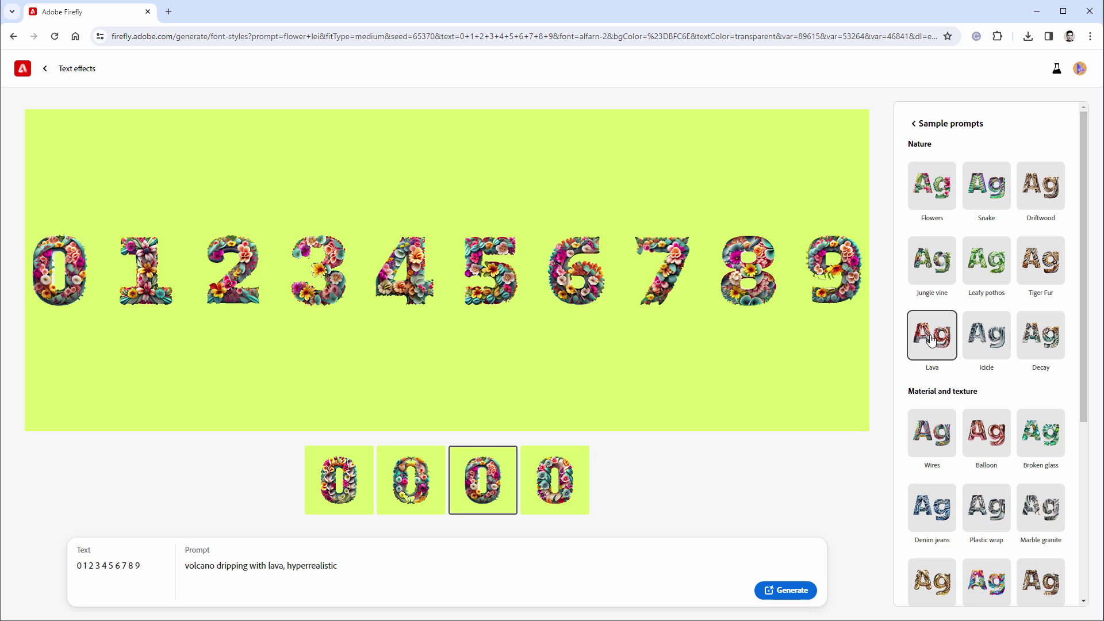
drag(343, 568, 186, 566)
click(187, 567)
click(776, 591)
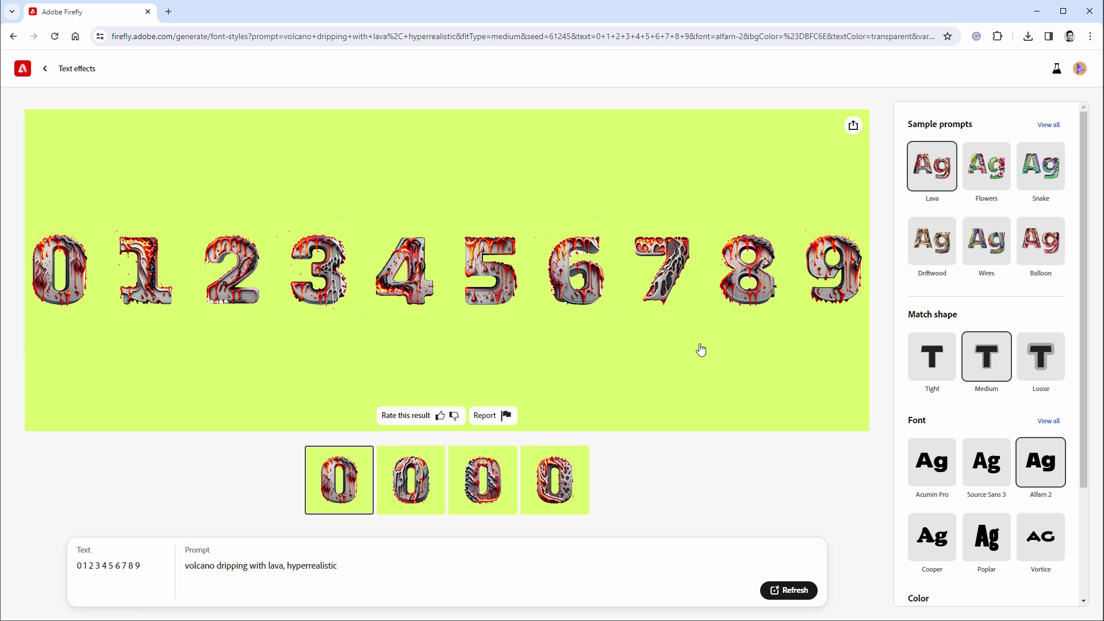
Step: Regenerate the lava digits in the Poplar font on a black background
scroll(923, 345, down, 3)
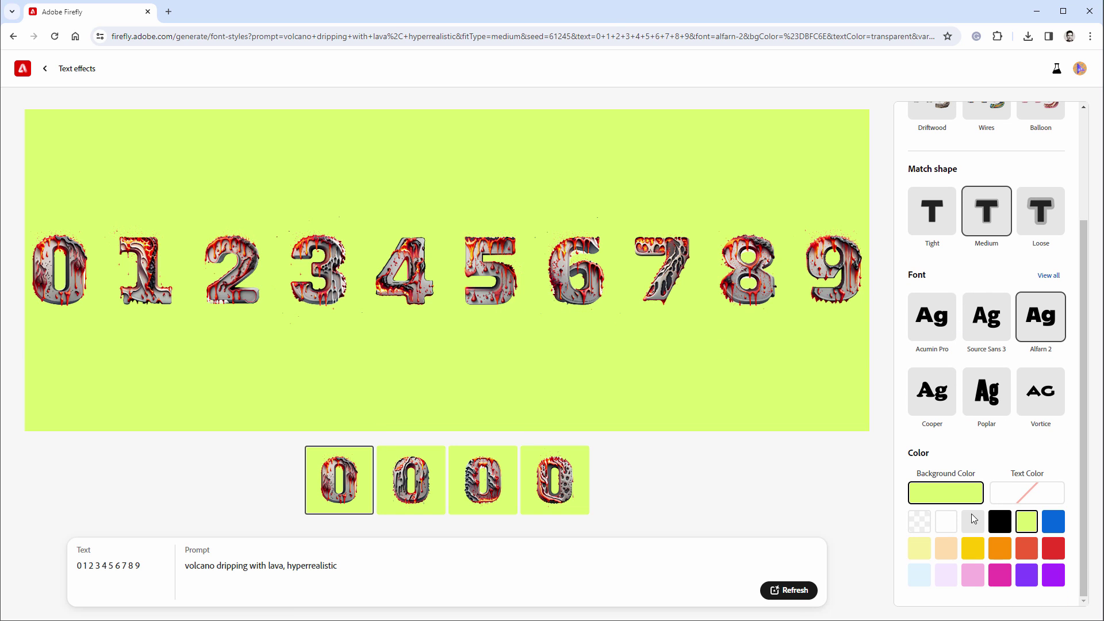
click(973, 519)
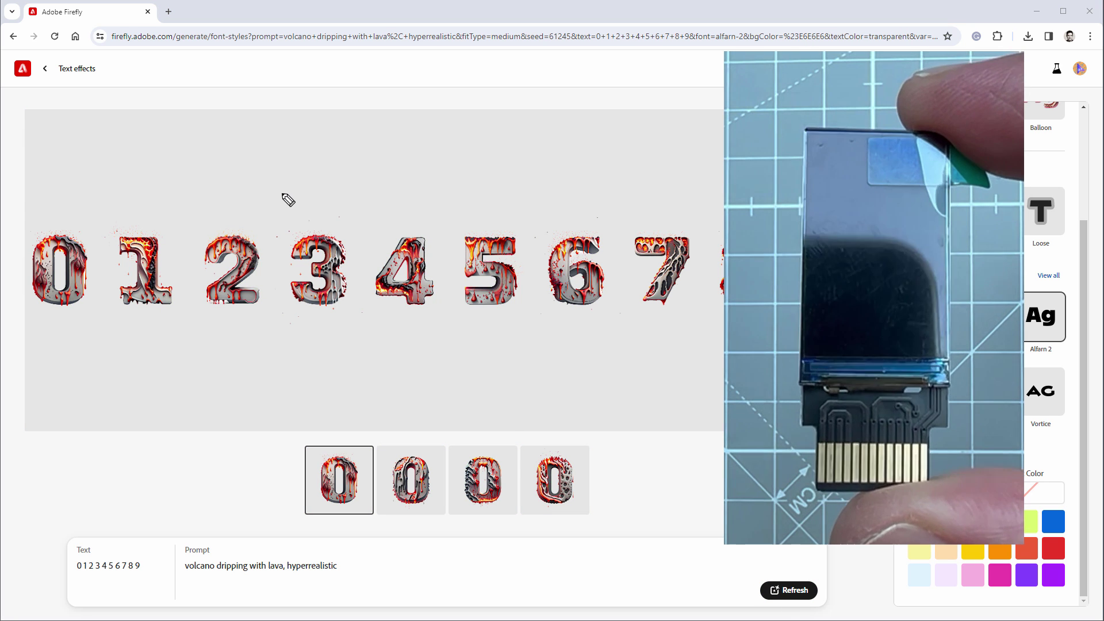
mouse_move(280, 193)
mouse_down()
mouse_move(341, 193)
mouse_move(351, 237)
mouse_move(345, 358)
mouse_move(283, 358)
mouse_move(279, 195)
mouse_move(315, 221)
mouse_move(338, 201)
mouse_up()
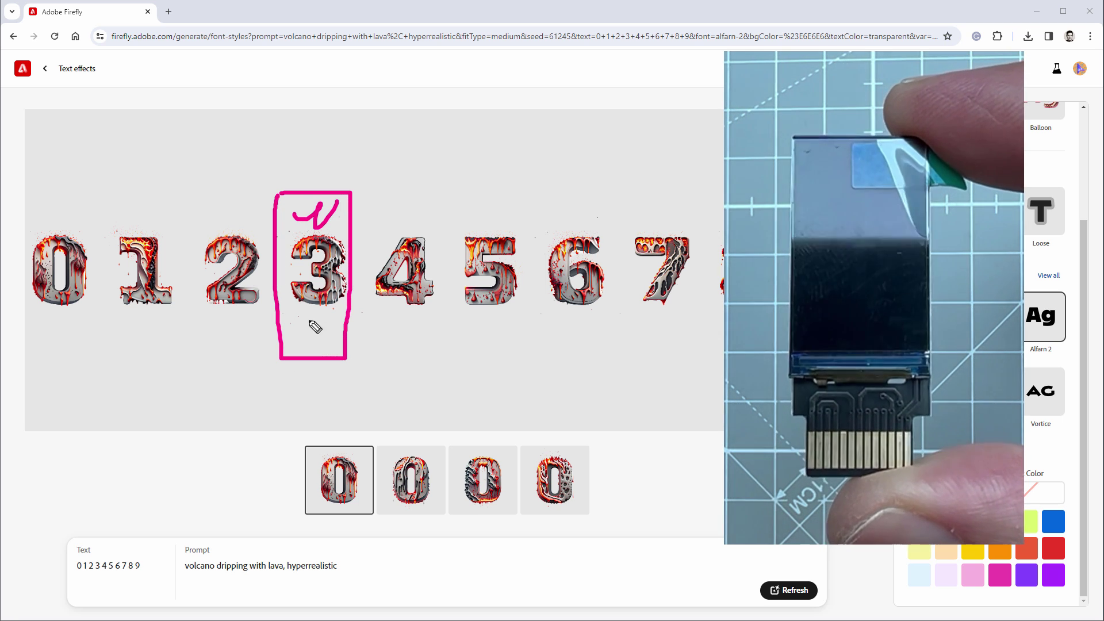
mouse_move(301, 339)
mouse_down()
mouse_move(320, 328)
mouse_move(334, 336)
mouse_up()
key(Escape)
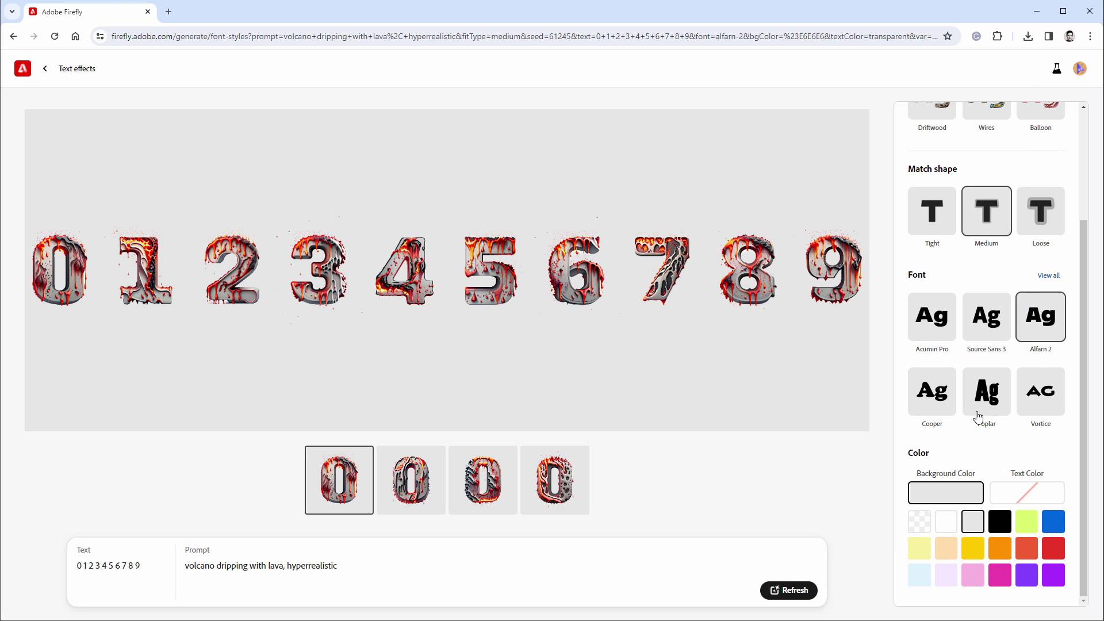
click(989, 394)
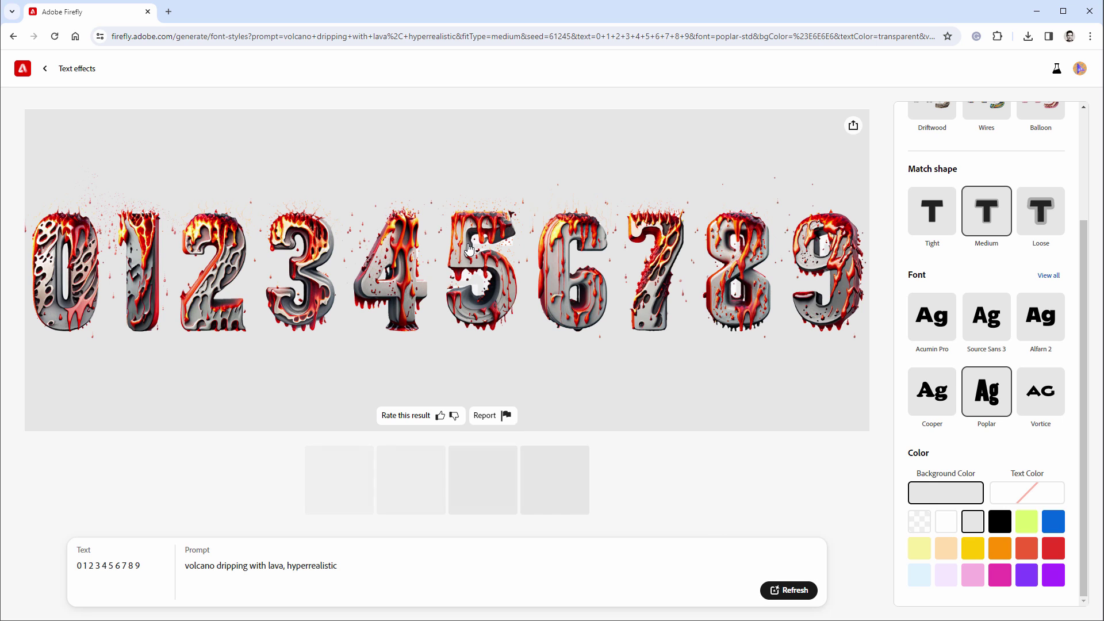
click(1010, 526)
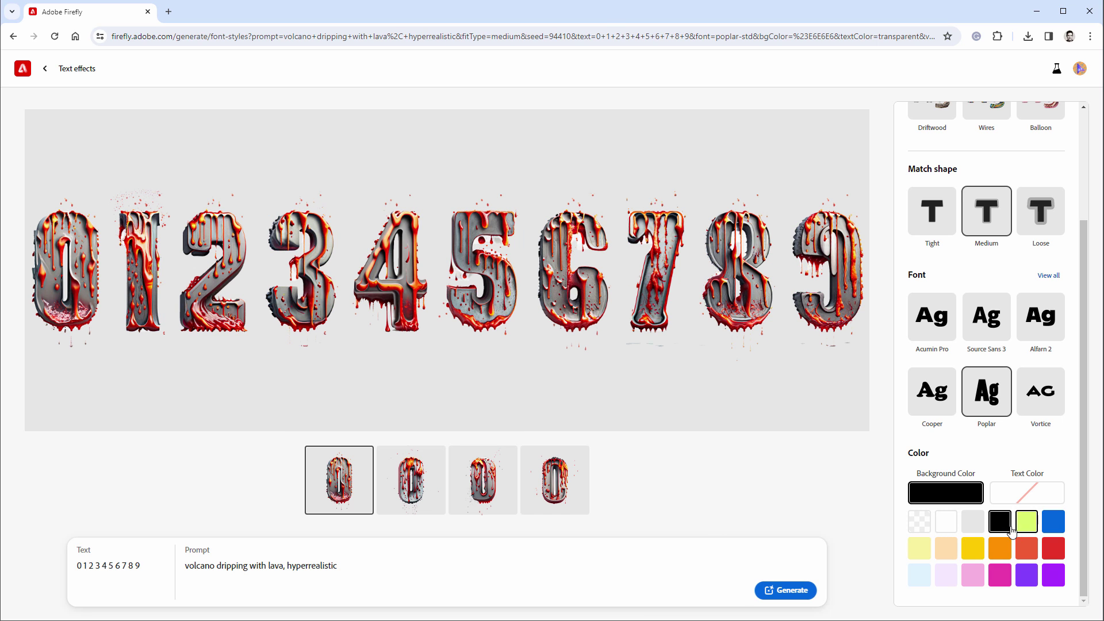
click(790, 590)
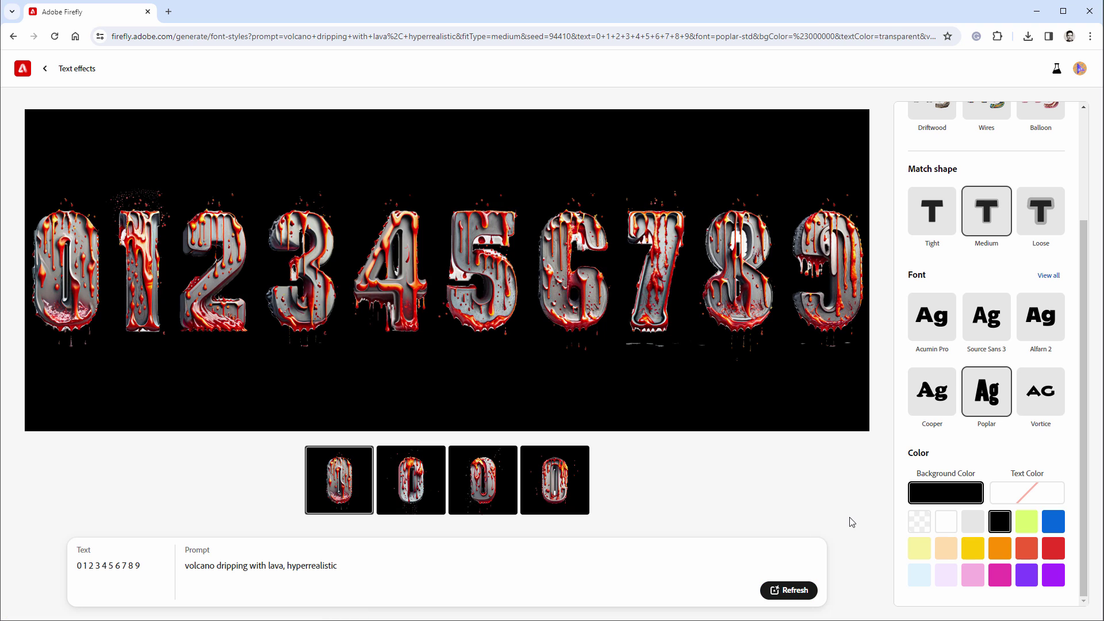
Step: Regenerate the lava digits on a transparent background and bring up the download options
click(919, 521)
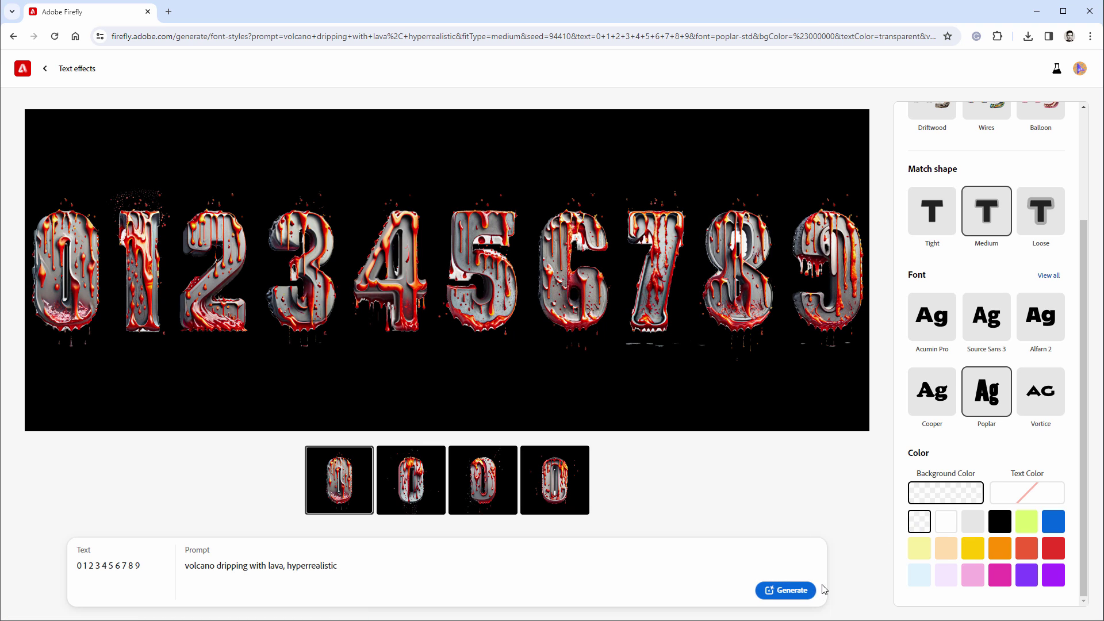
click(788, 590)
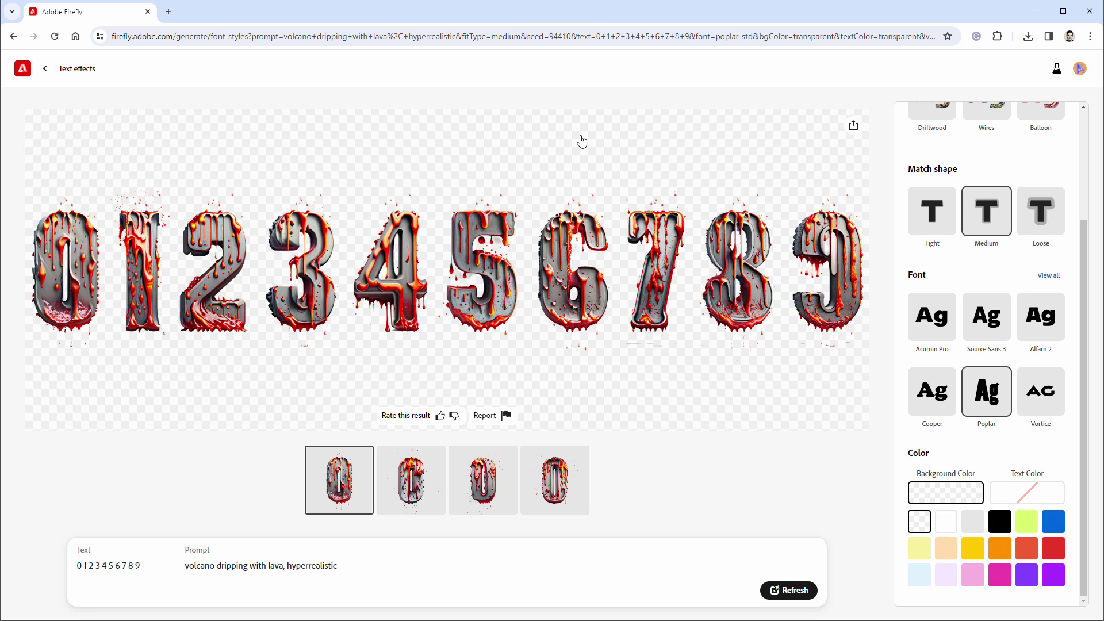
click(852, 127)
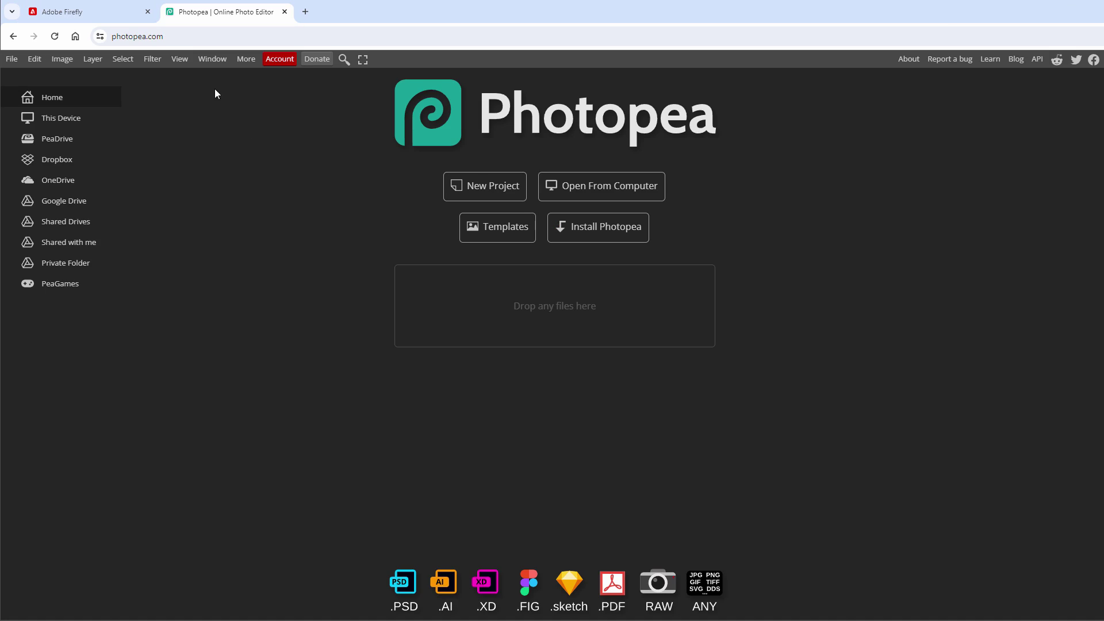
Step: Drag the downloaded Firefly lava-digits PNG from File Explorer into Photopea to open it
key(ctrl+l)
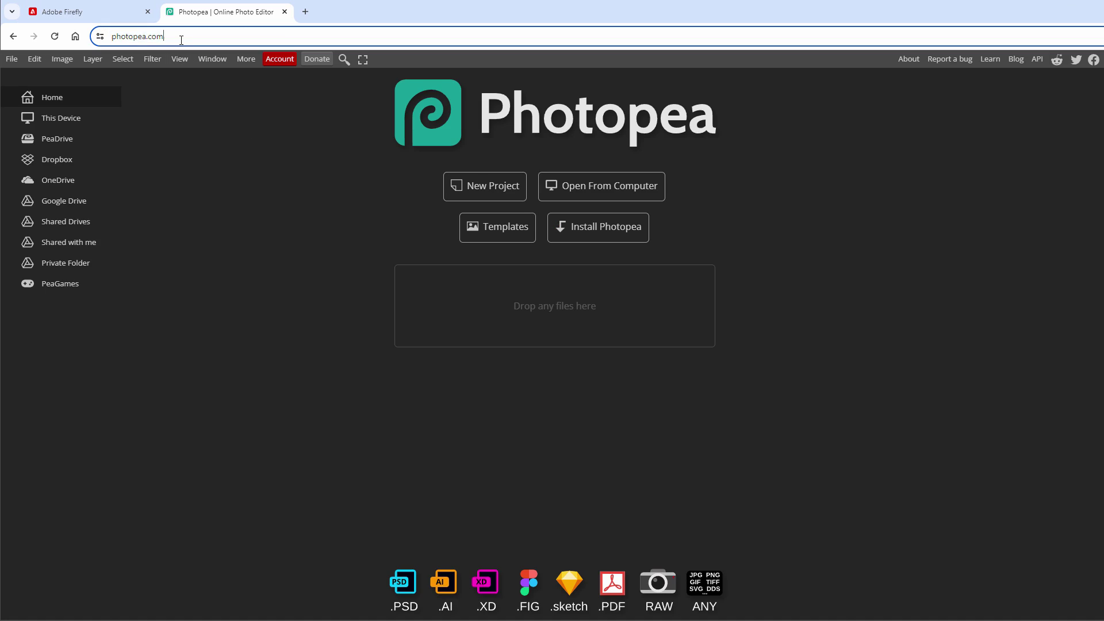
click(267, 259)
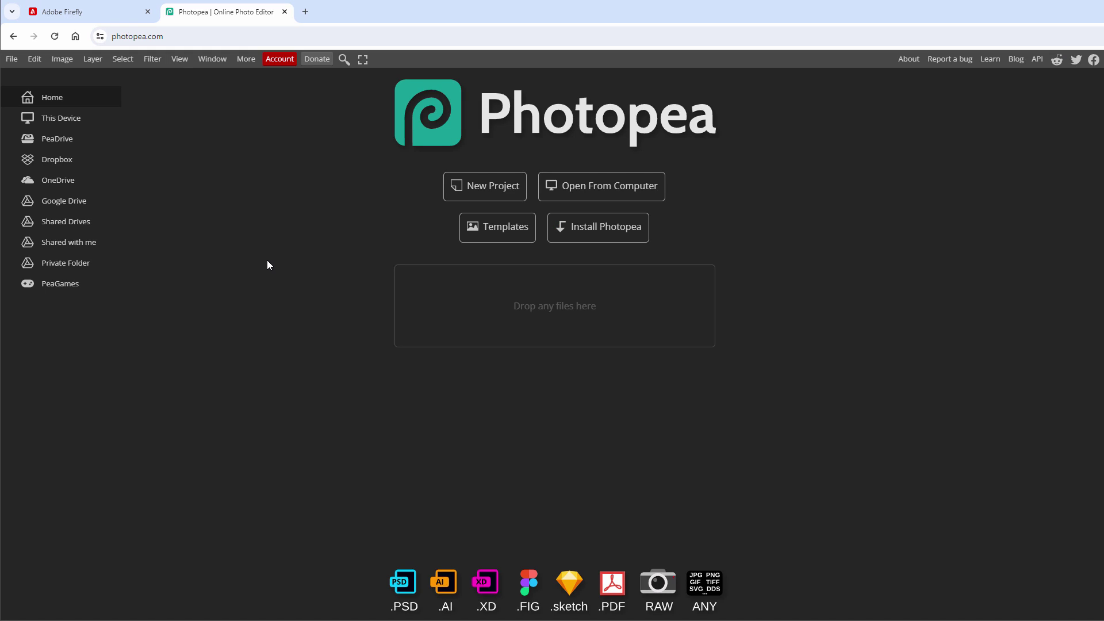
key(alt+Tab)
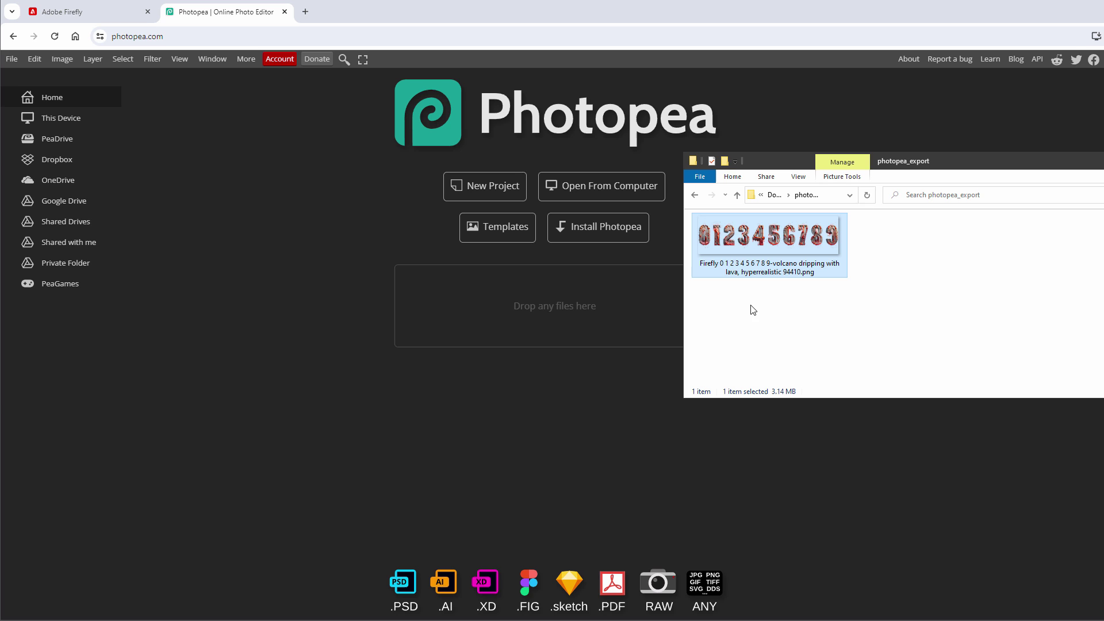
drag(757, 243, 512, 319)
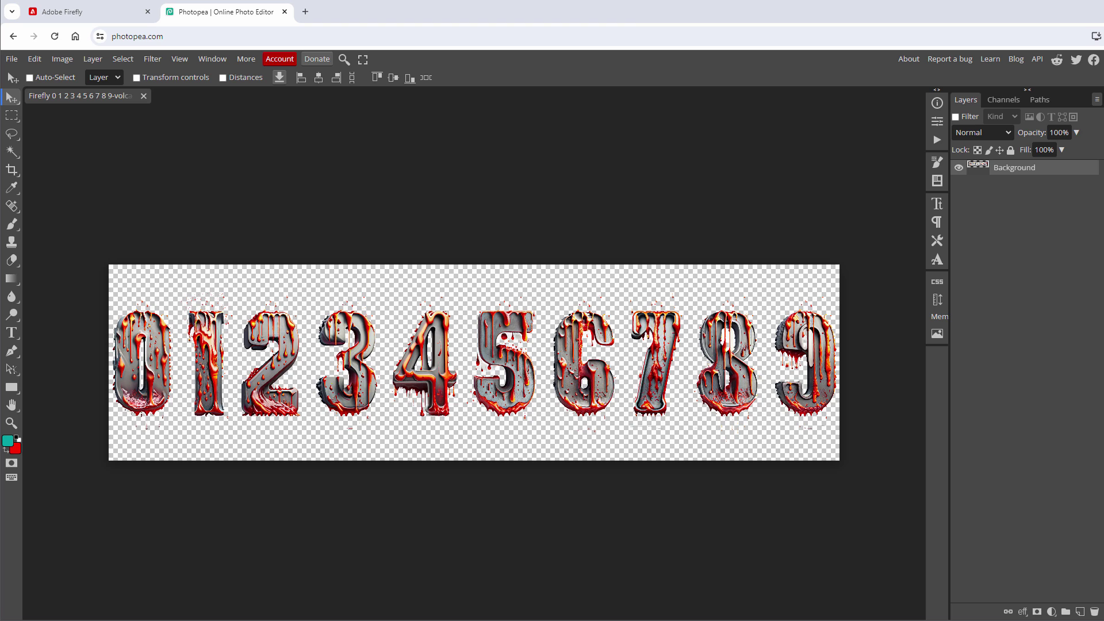
Step: Convert the Background layer to a smart object and add a new empty Layer 1
click(11, 59)
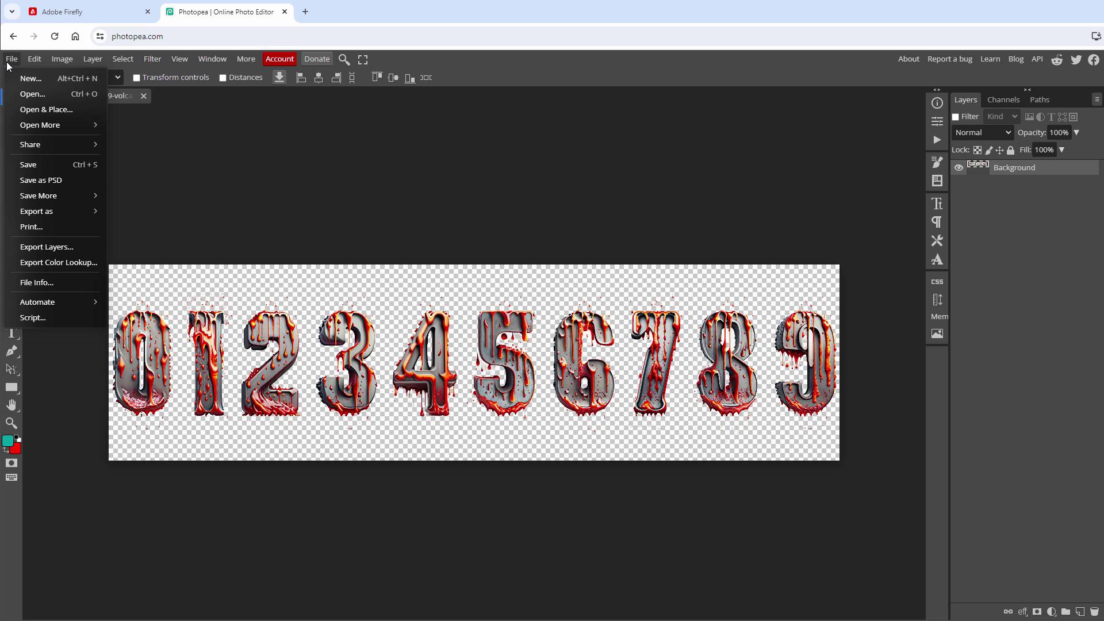
mouse_move(75, 211)
click(407, 240)
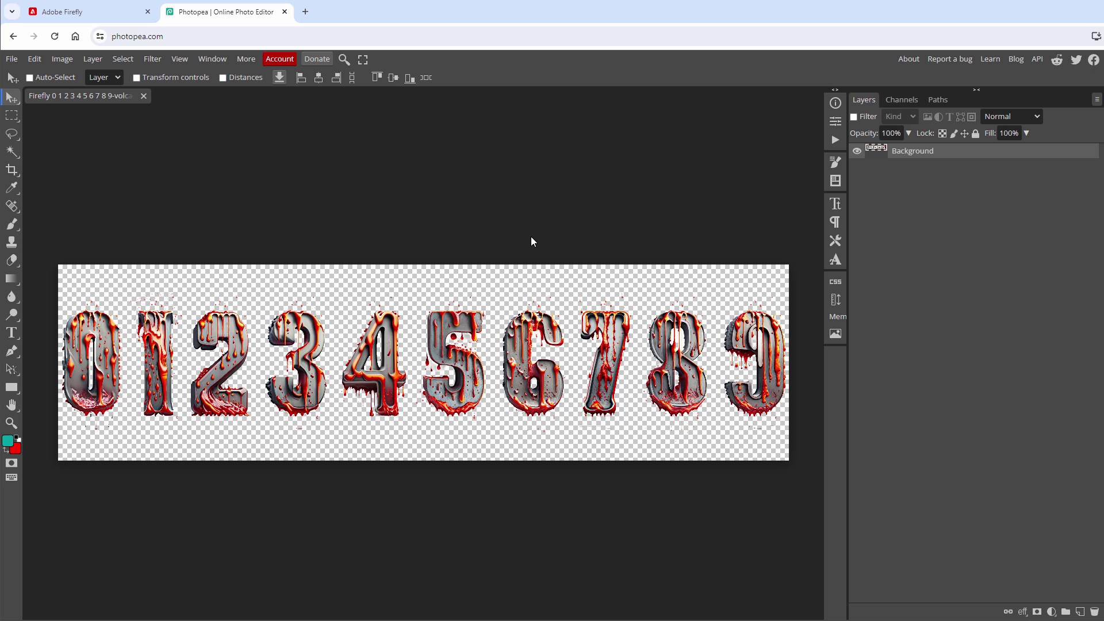
right_click(908, 159)
click(957, 247)
click(1080, 612)
Step: Place a fixed-size 135 × 240 px rectangular selection at the canvas top-left
click(11, 116)
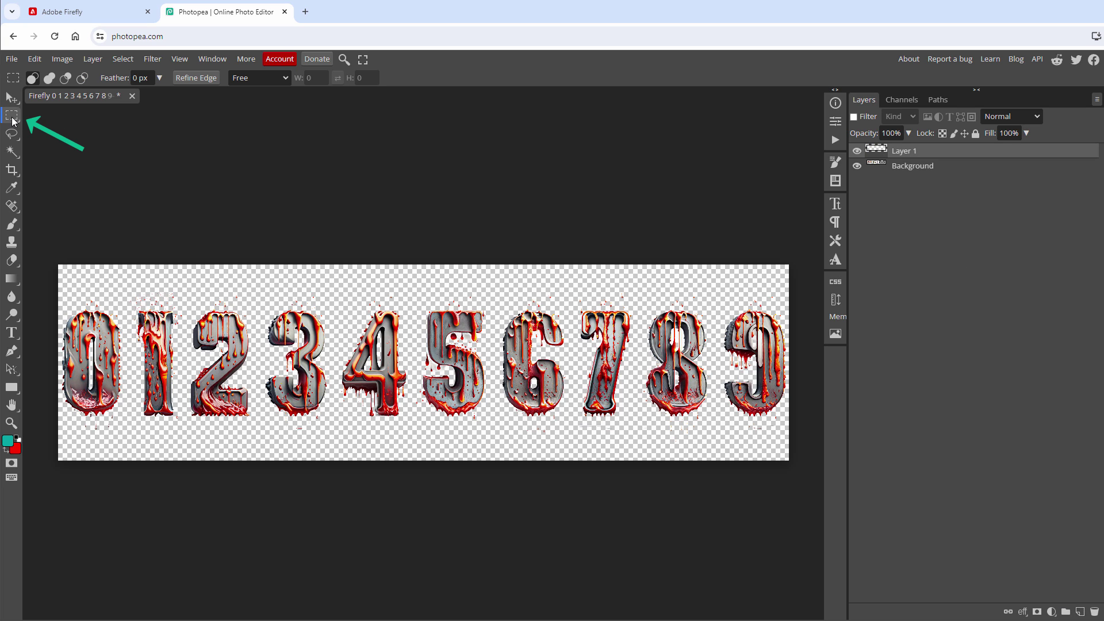
click(263, 78)
click(265, 134)
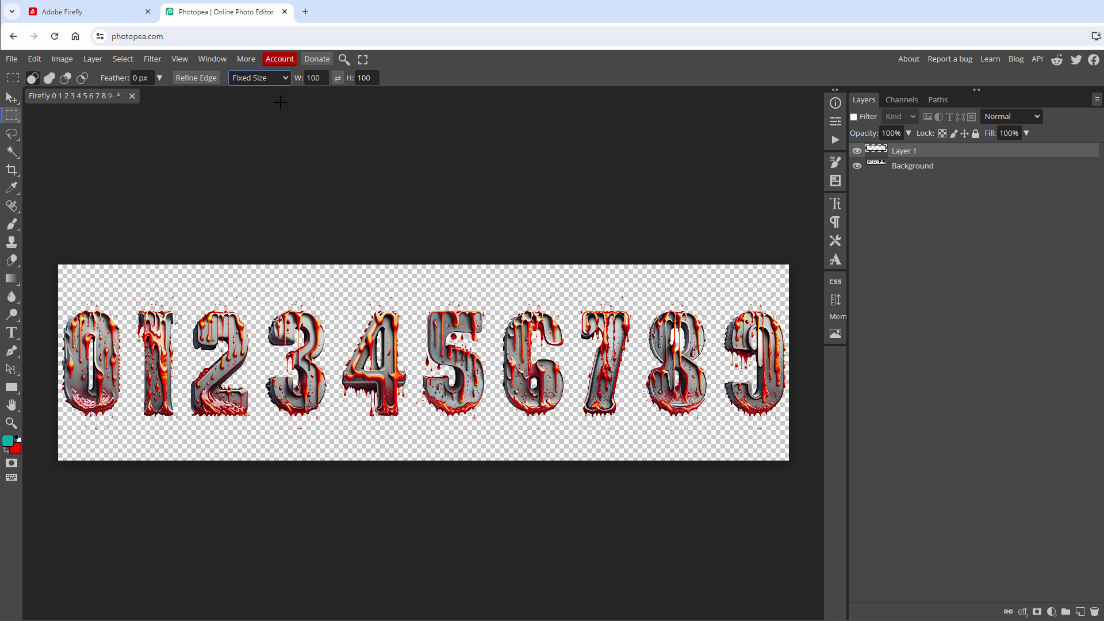
click(307, 75)
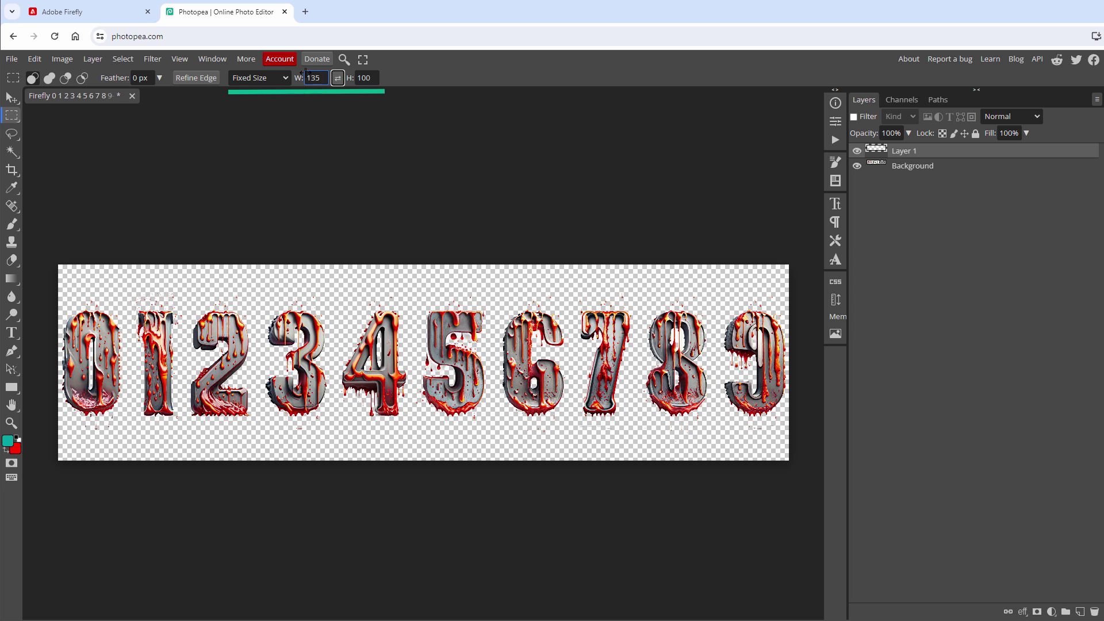
key(2)
key(Tab)
text(240)
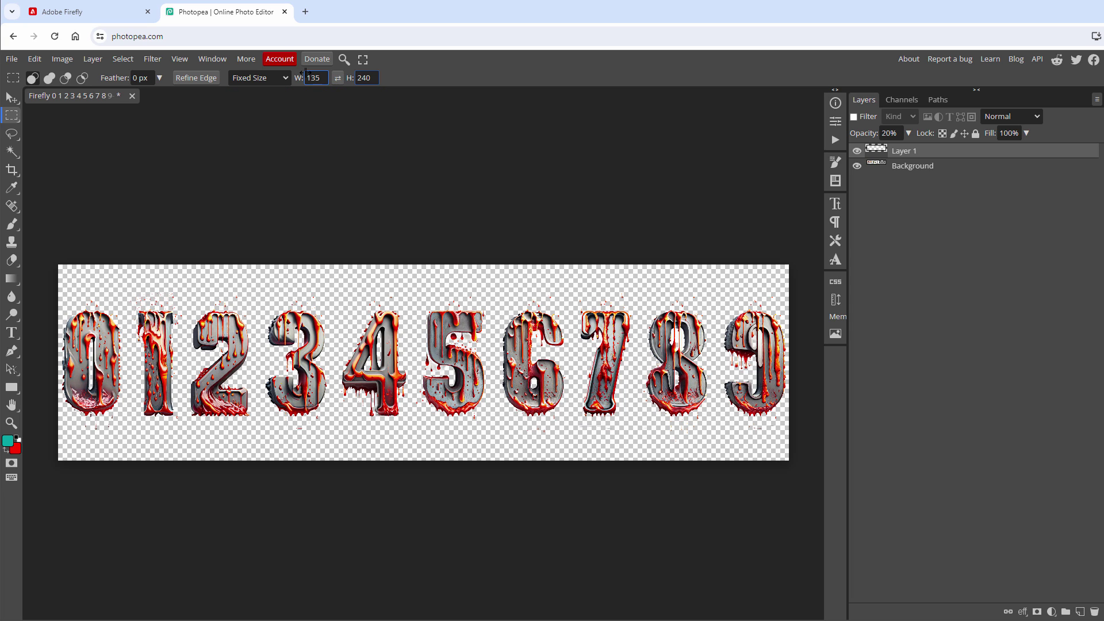
click(57, 264)
Step: Fill the selection with black on Layer 1 at full opacity
double_click(11, 423)
click(11, 98)
key(0)
click(34, 59)
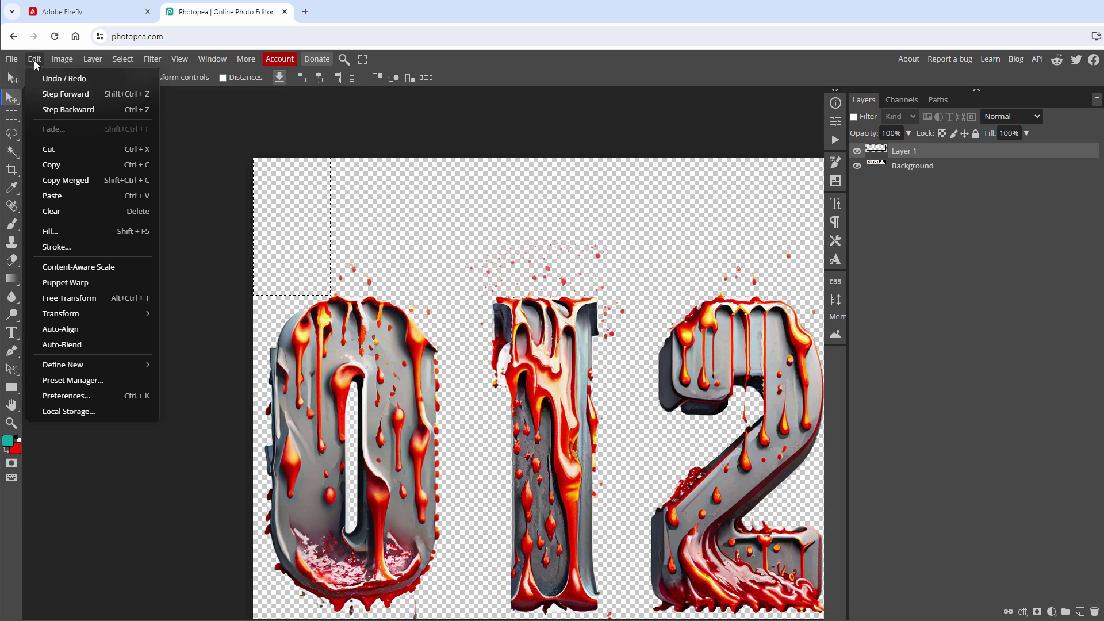
click(55, 230)
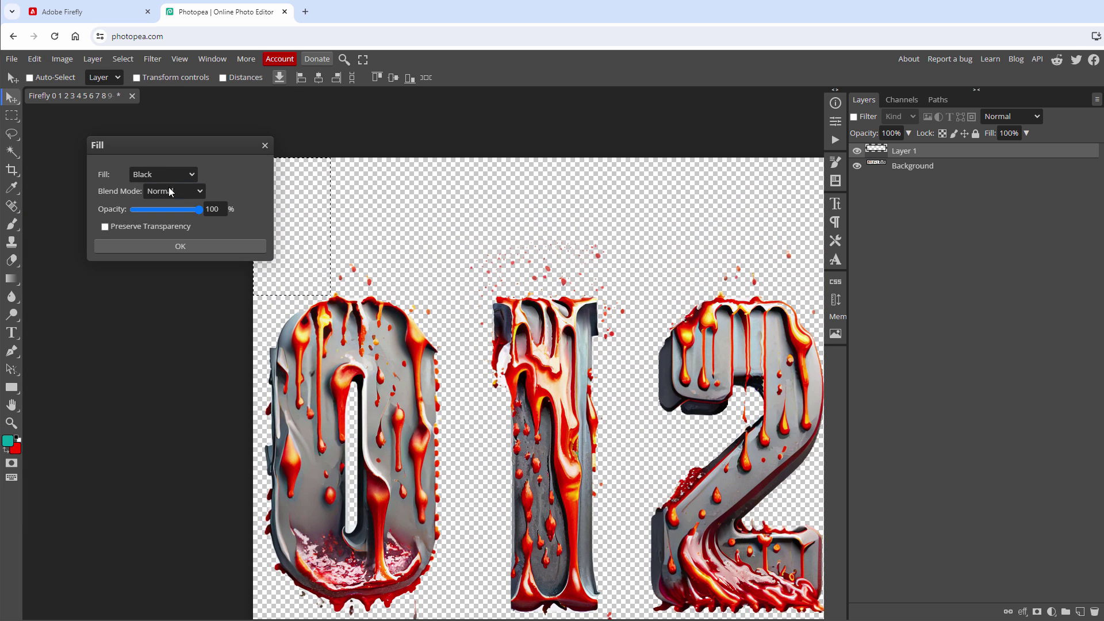
click(160, 246)
Step: Reset the rectangular selection to normal size and deselect the black rectangle
key(m)
click(260, 77)
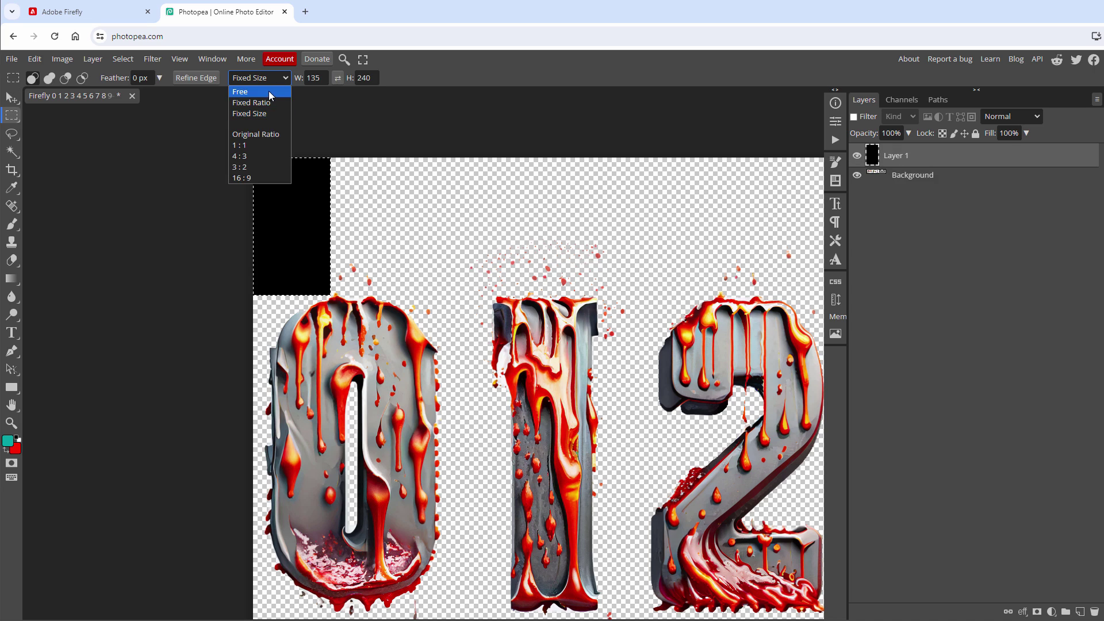
click(268, 92)
key(ctrl+d)
key(v)
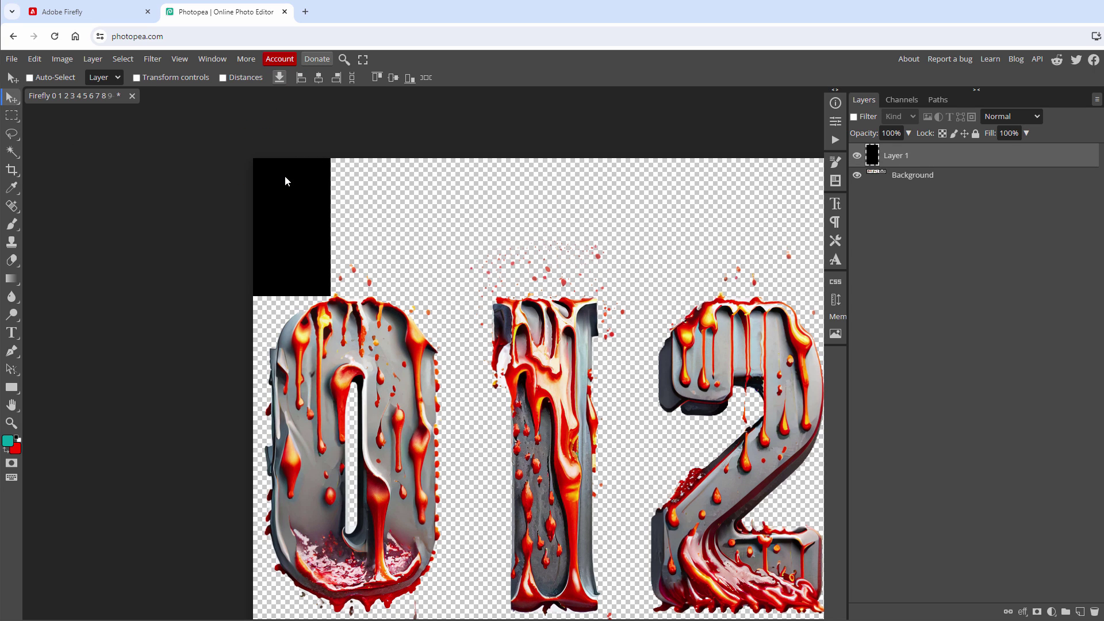
Step: Move the Background layer above Layer 1 and rename it 'digits'
drag(911, 185, 914, 159)
double_click(913, 154)
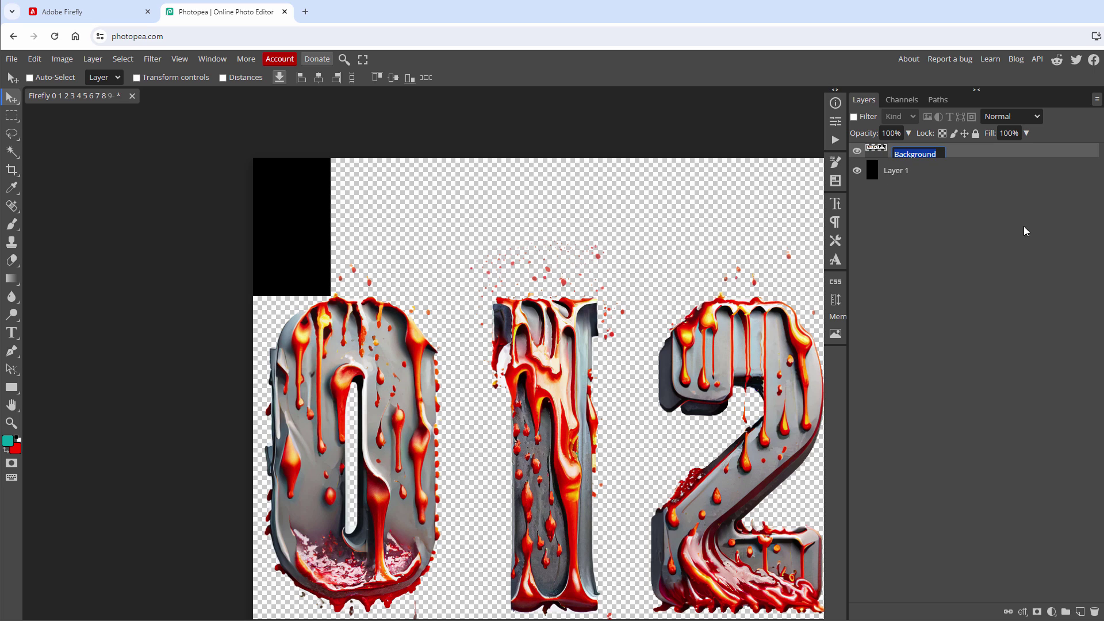
text(digits)
key(Return)
Step: Free-transform the digits layer down to 33% and commit the scaling
click(34, 59)
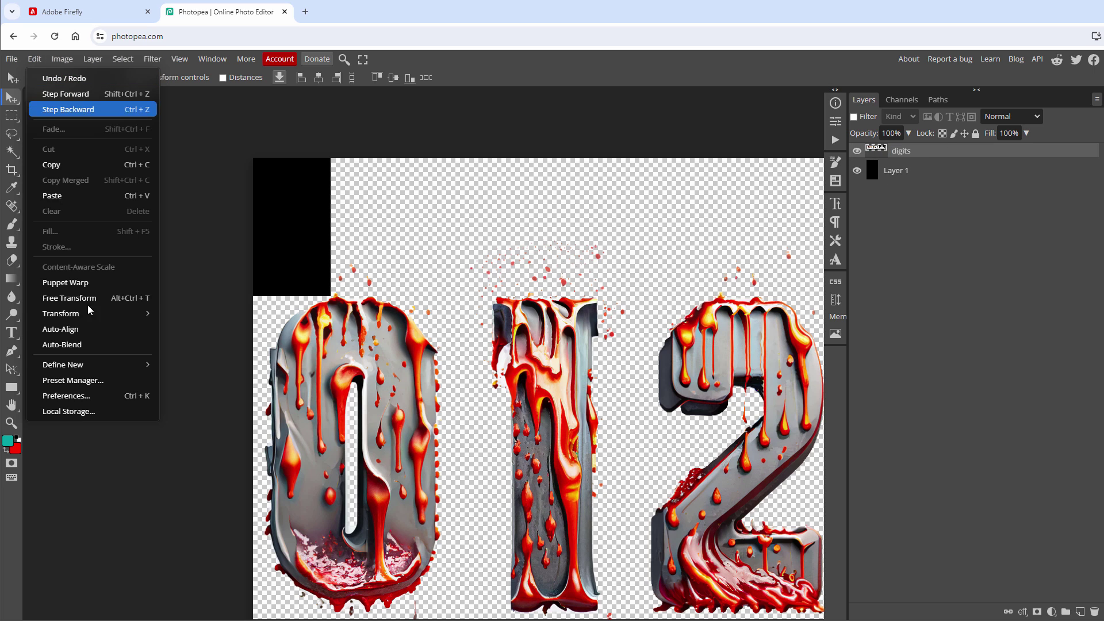
mouse_move(84, 315)
click(215, 353)
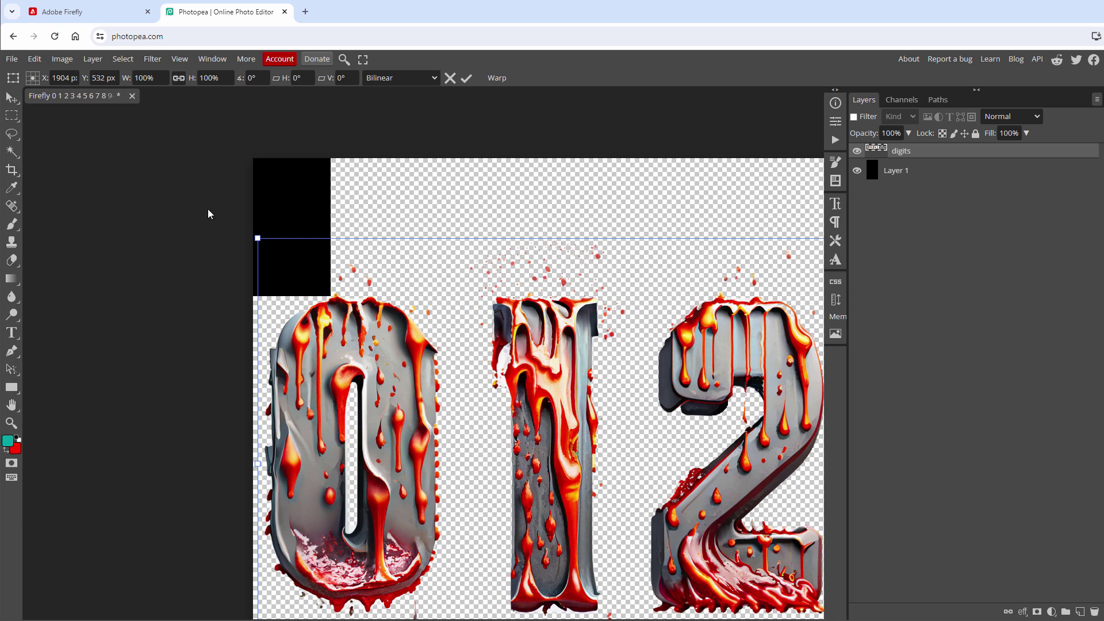
click(221, 73)
key(Return)
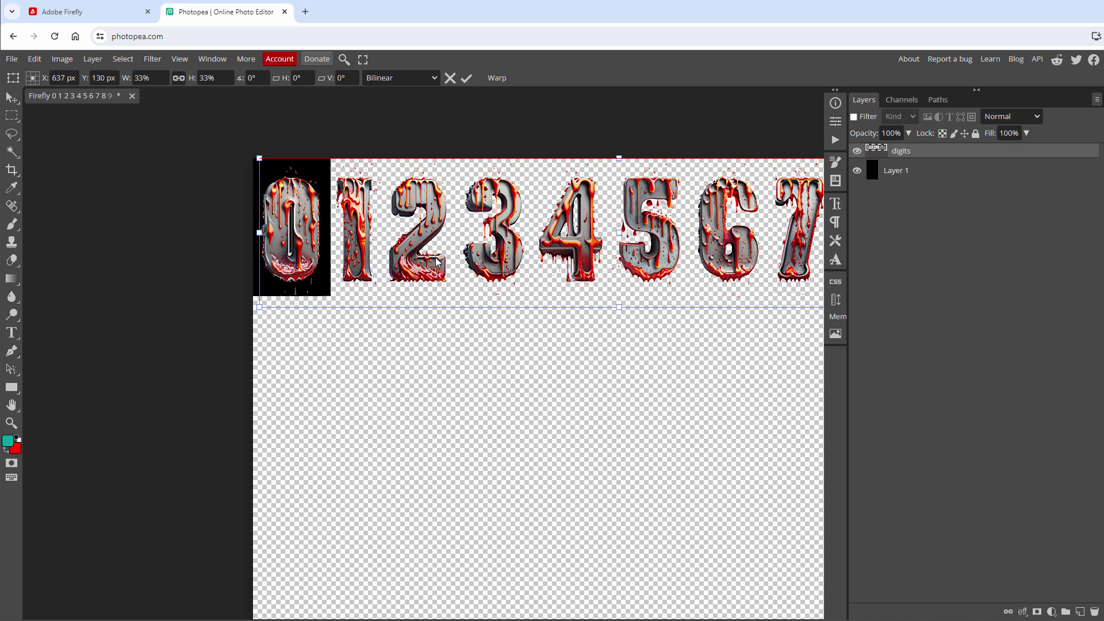
key(Return)
Step: Clip the digits layer into the black rectangle and rename Layer 1 to 'bg'
key(ctrl+alt+g)
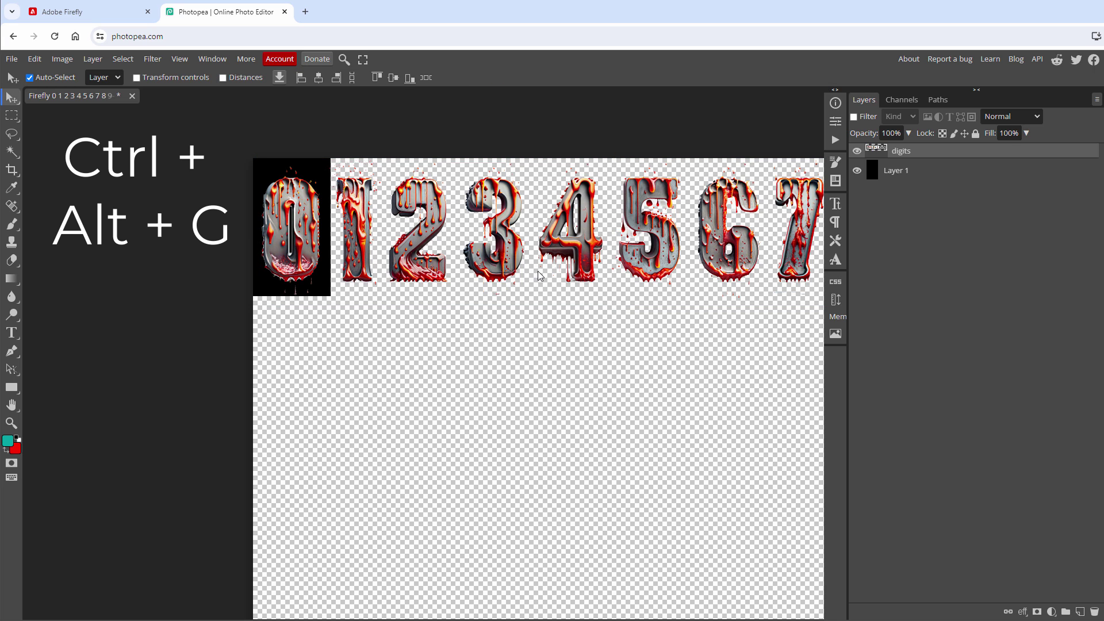
key(ctrl+alt+g)
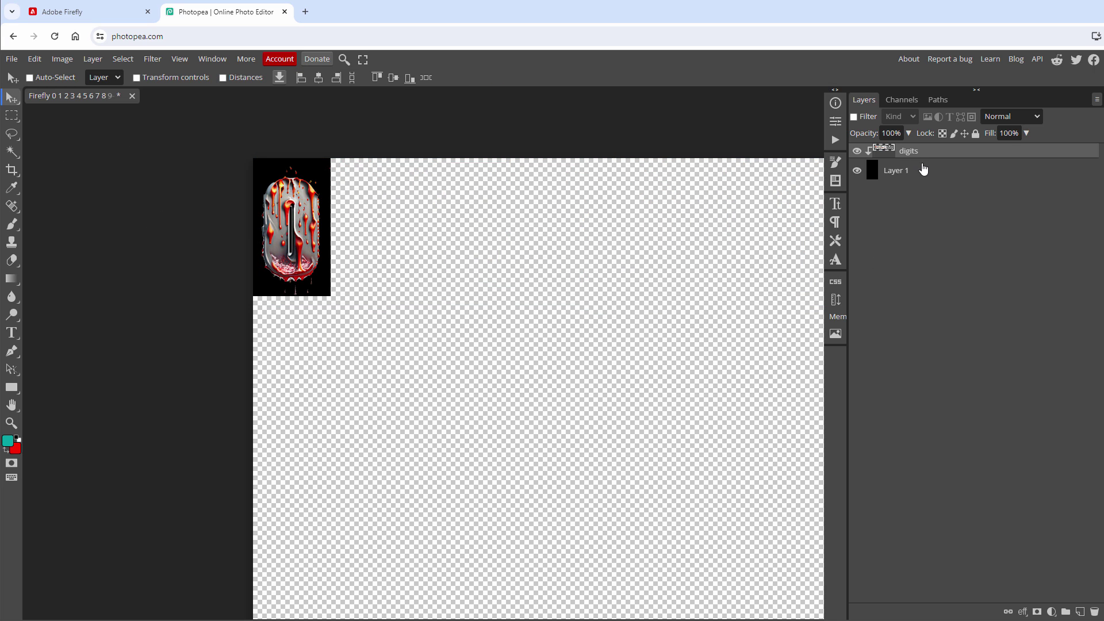
click(898, 171)
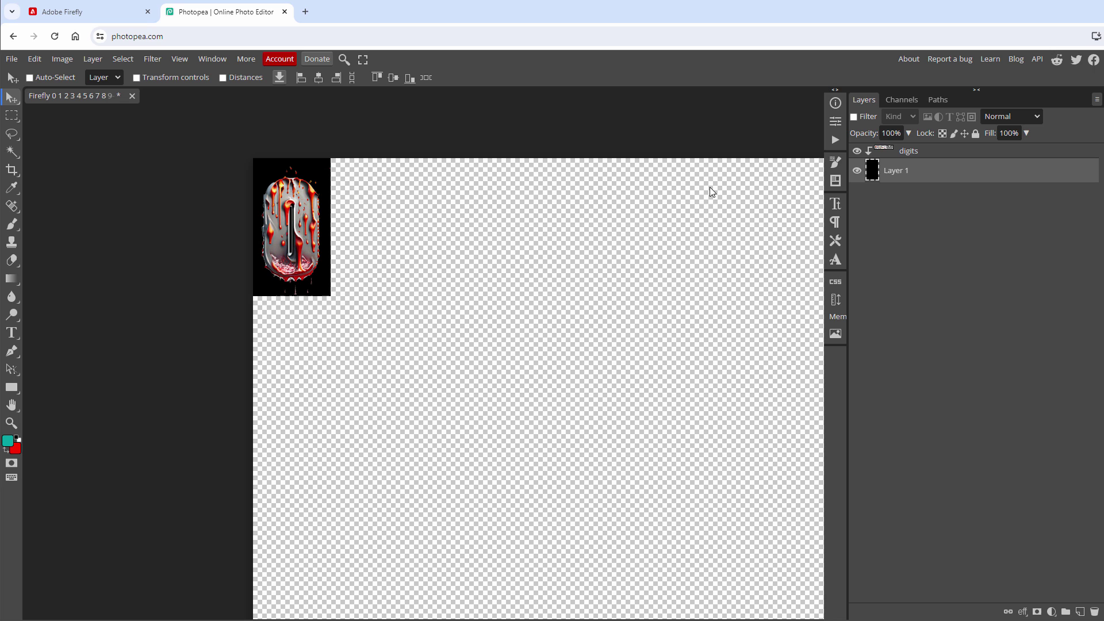
double_click(894, 172)
text(bg)
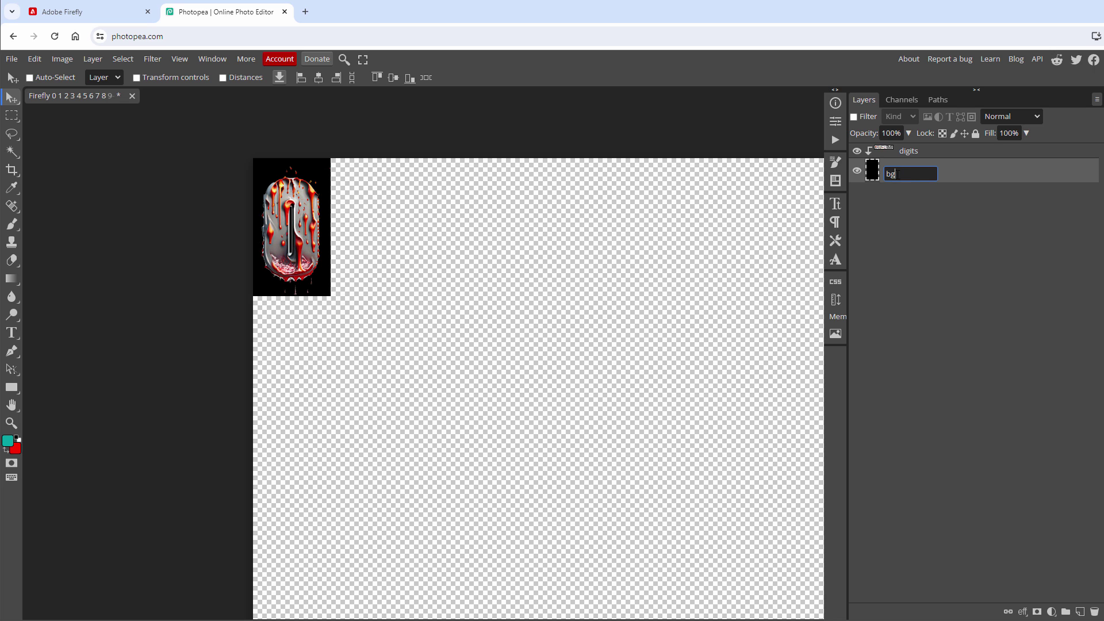
key(Return)
Step: Convert bg to a smart object, group it with digits, and name the folder '-e-0'
right_click(898, 180)
click(935, 273)
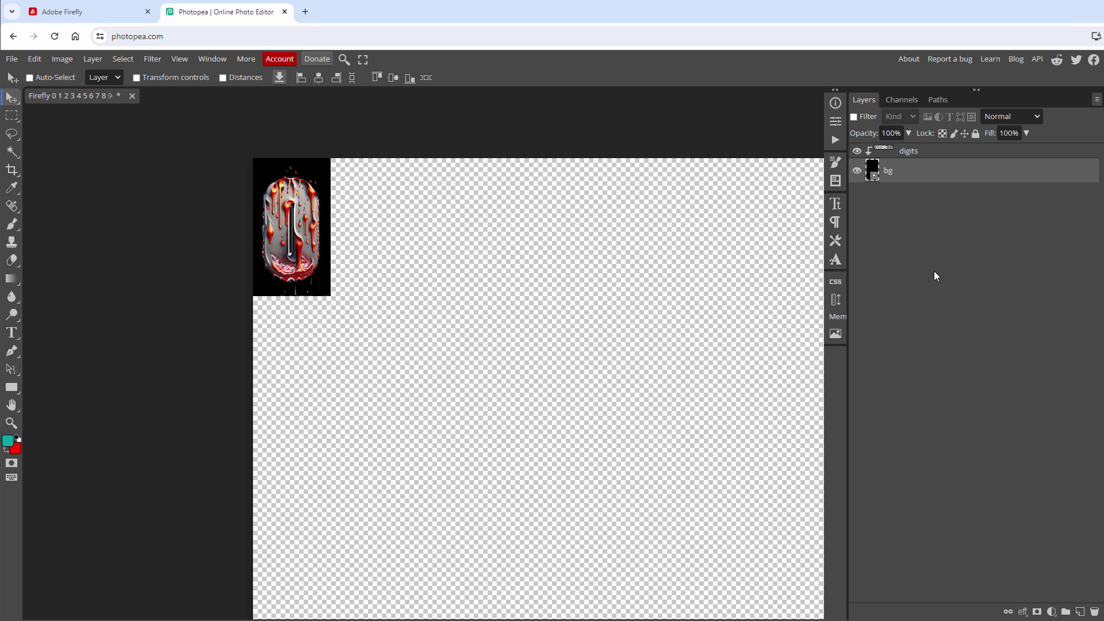
ctrl+click(917, 160)
key(ctrl+g)
click(868, 151)
double_click(902, 153)
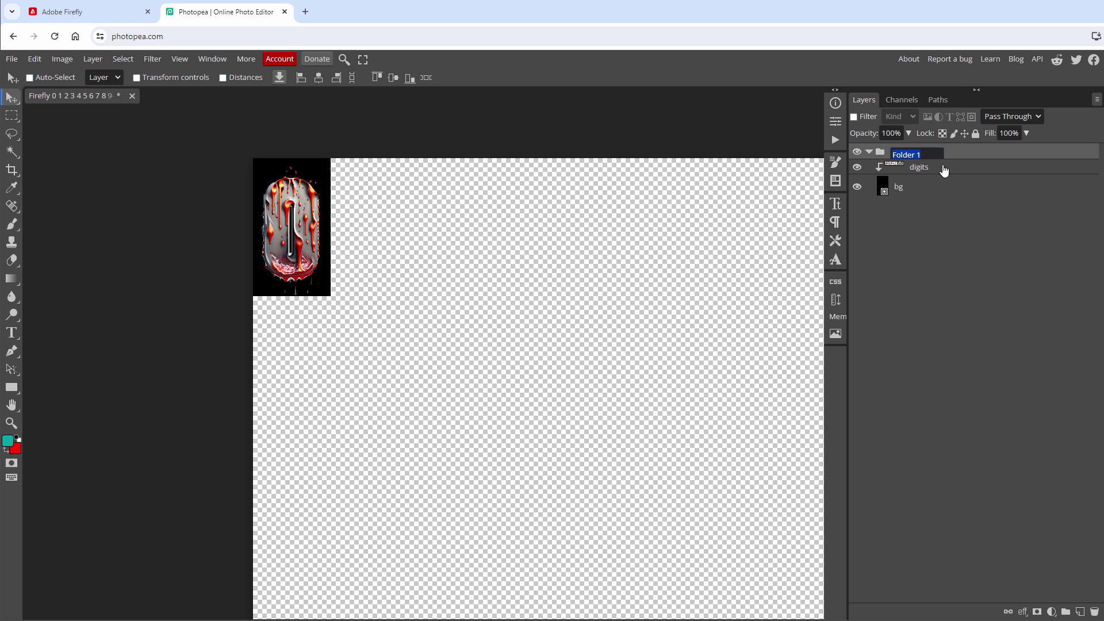
text(-e-0)
key(Return)
Step: Set the layer export options to export only folders whose names start with -e-
click(10, 60)
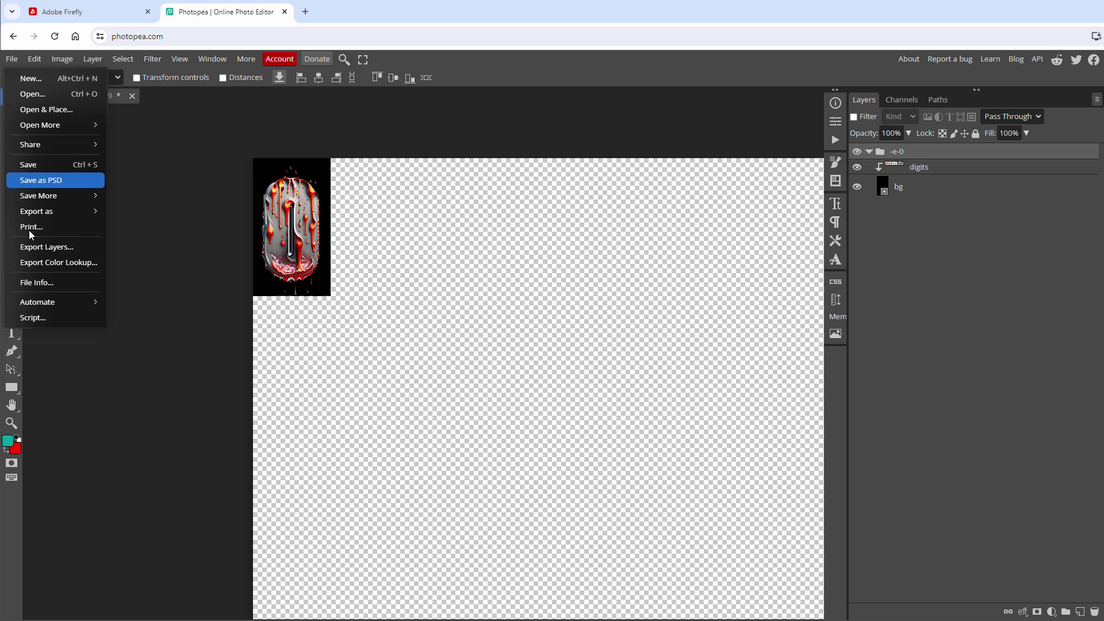
click(36, 247)
click(229, 215)
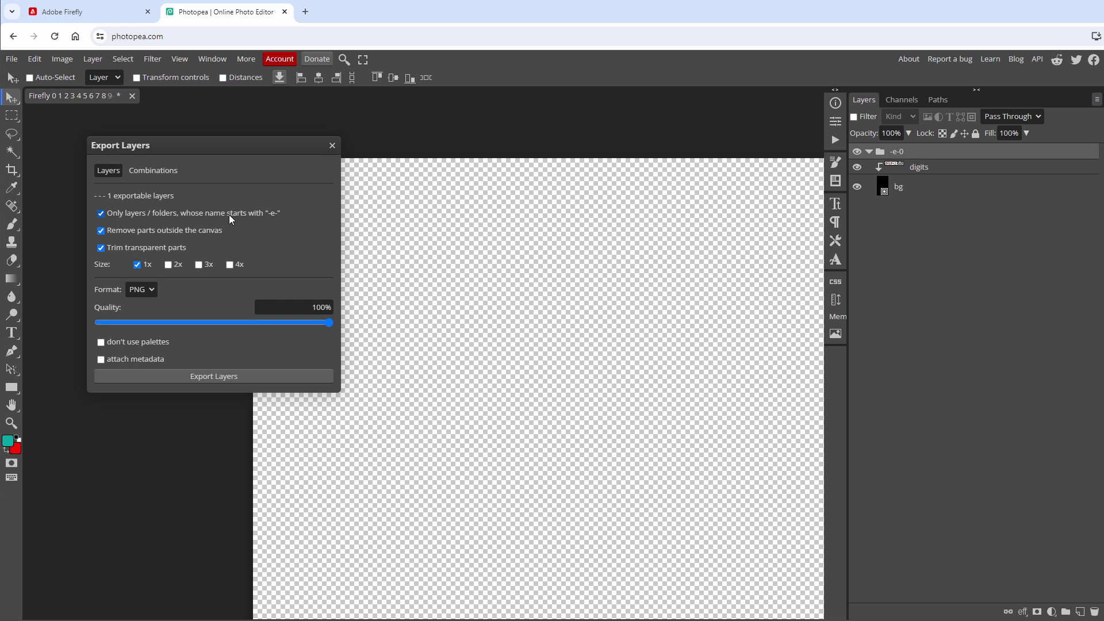
click(229, 215)
click(228, 215)
click(331, 146)
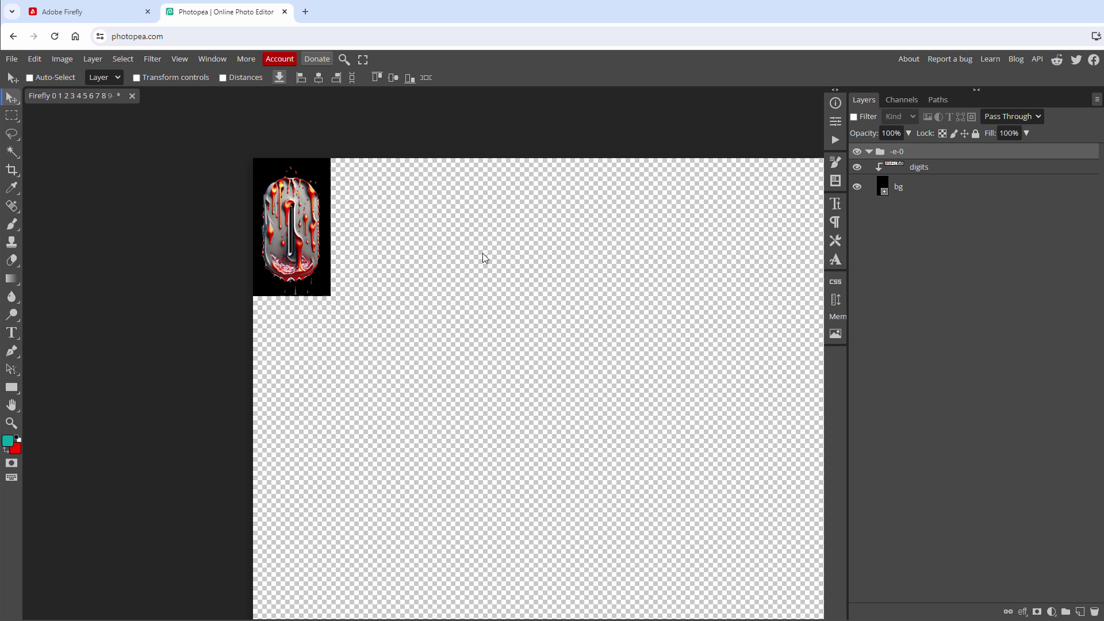
Step: Duplicate the -e-0 tile rightward into copies showing digits 1, 2 and 3
right_click(907, 171)
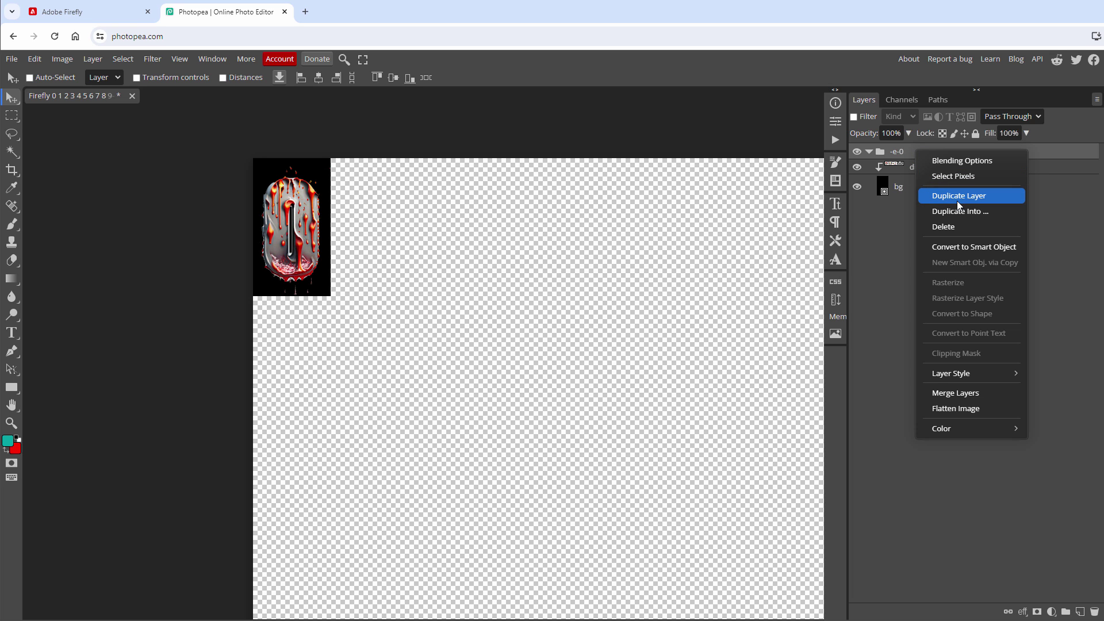
drag(299, 227, 383, 227)
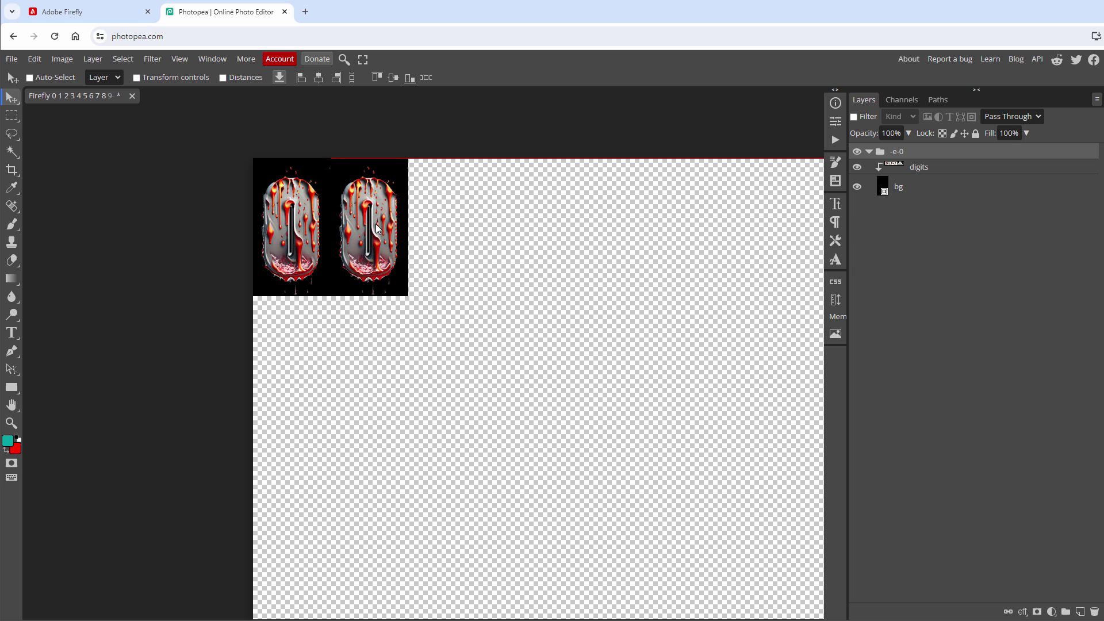
click(914, 171)
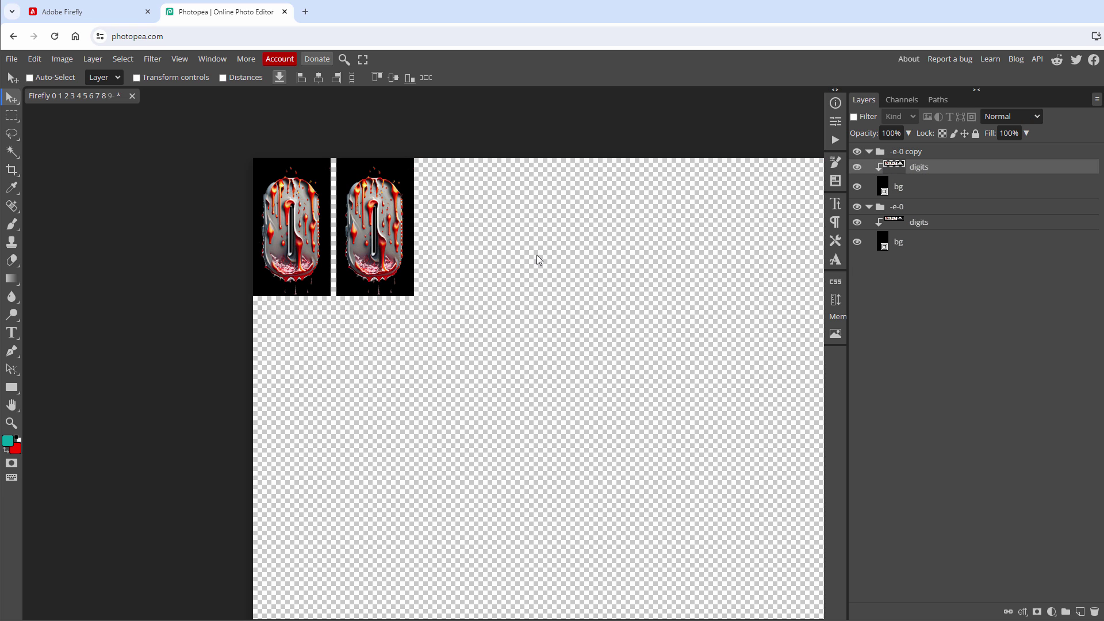
drag(533, 253, 469, 257)
ctrl+click(422, 280)
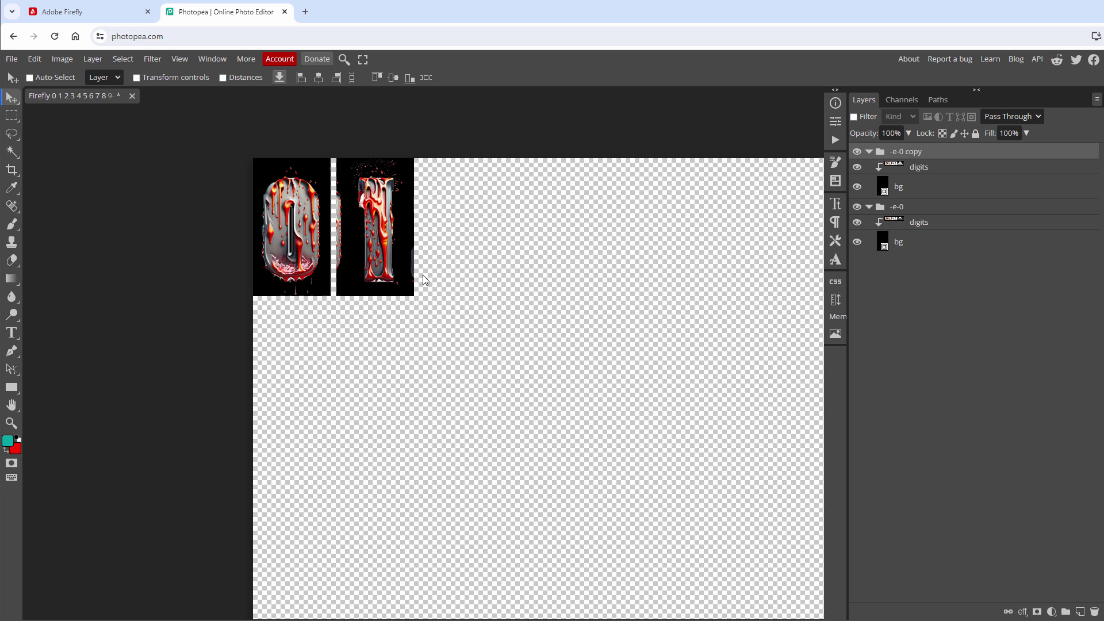
drag(406, 274, 543, 262)
ctrl+click(507, 277)
ctrl+click(460, 261)
ctrl+click(678, 284)
drag(678, 284, 661, 287)
Step: Add further tile copies to the right showing digits 4 through 9
ctrl+click(542, 262)
drag(542, 262, 602, 249)
ctrl+click(619, 249)
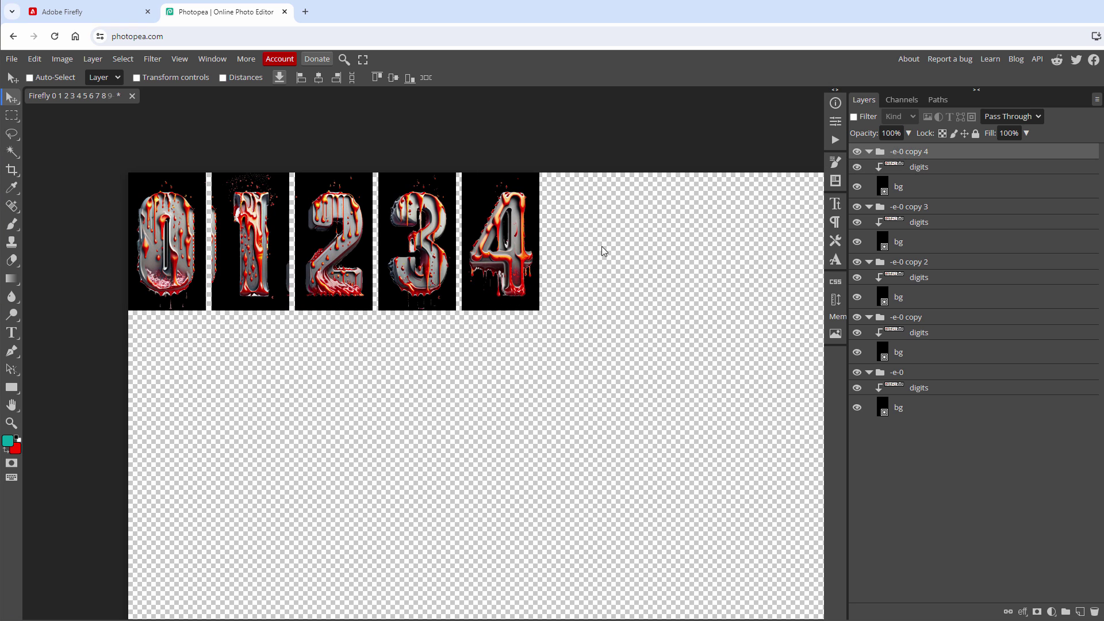
ctrl+click(501, 276)
drag(500, 276, 664, 260)
ctrl+click(606, 305)
ctrl+click(581, 258)
drag(581, 259, 558, 259)
ctrl+click(563, 259)
ctrl+click(575, 258)
drag(558, 259, 641, 259)
drag(592, 285, 638, 286)
ctrl+click(577, 286)
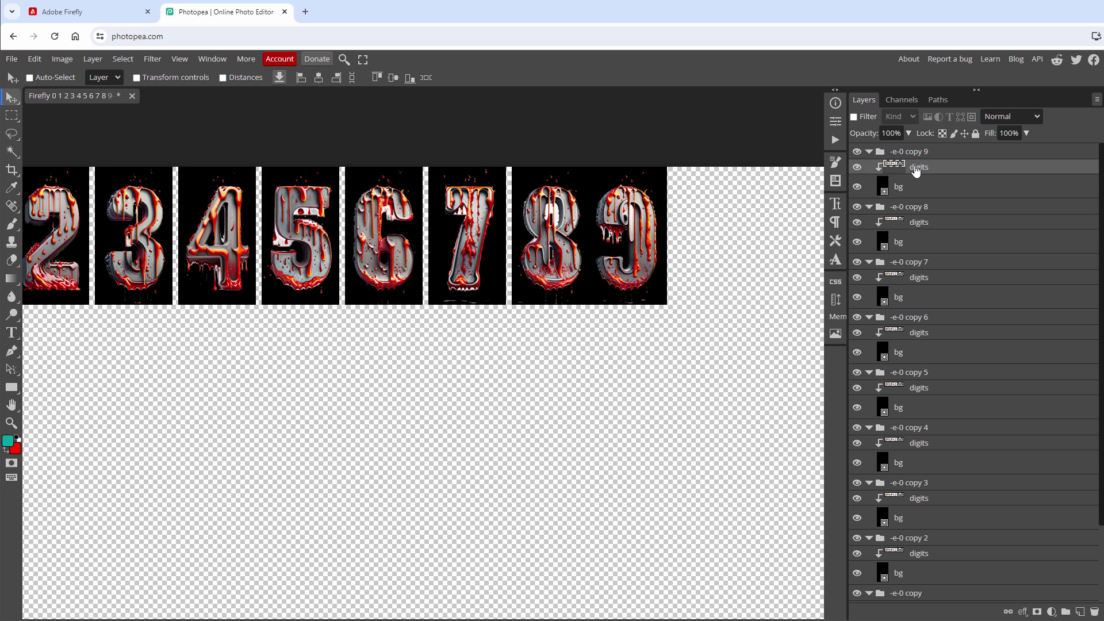
drag(293, 108, 456, 146)
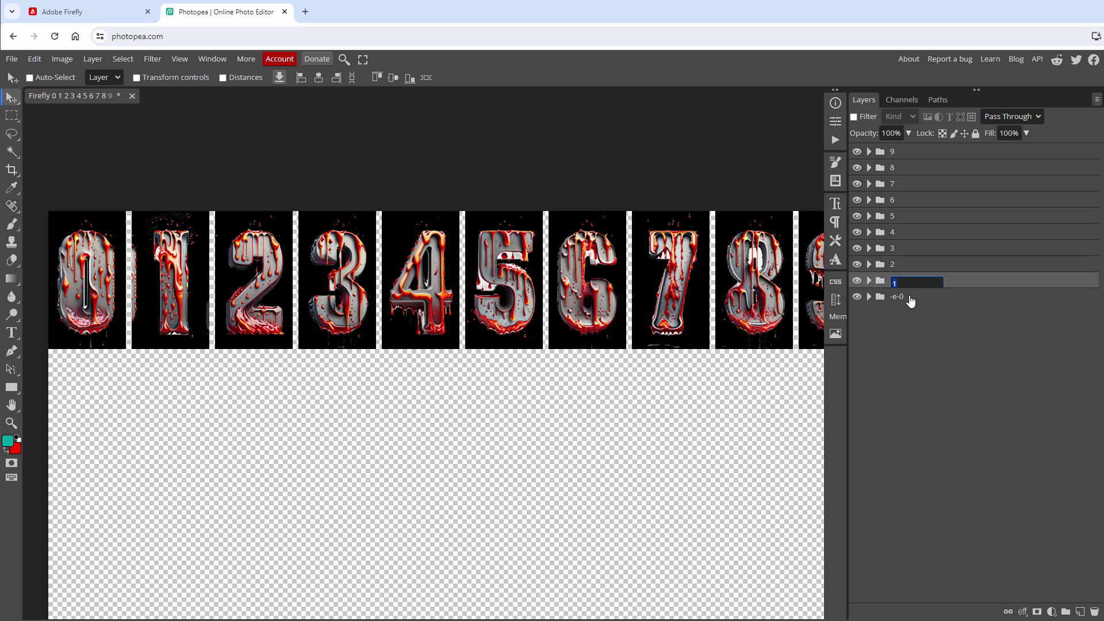
Step: Undo the numeric renames so the tile folders keep their -e- names
key(ctrl+z)
key(ctrl+z)
key(ctrl+z)
key(ctrl+z)
key(ctrl+z)
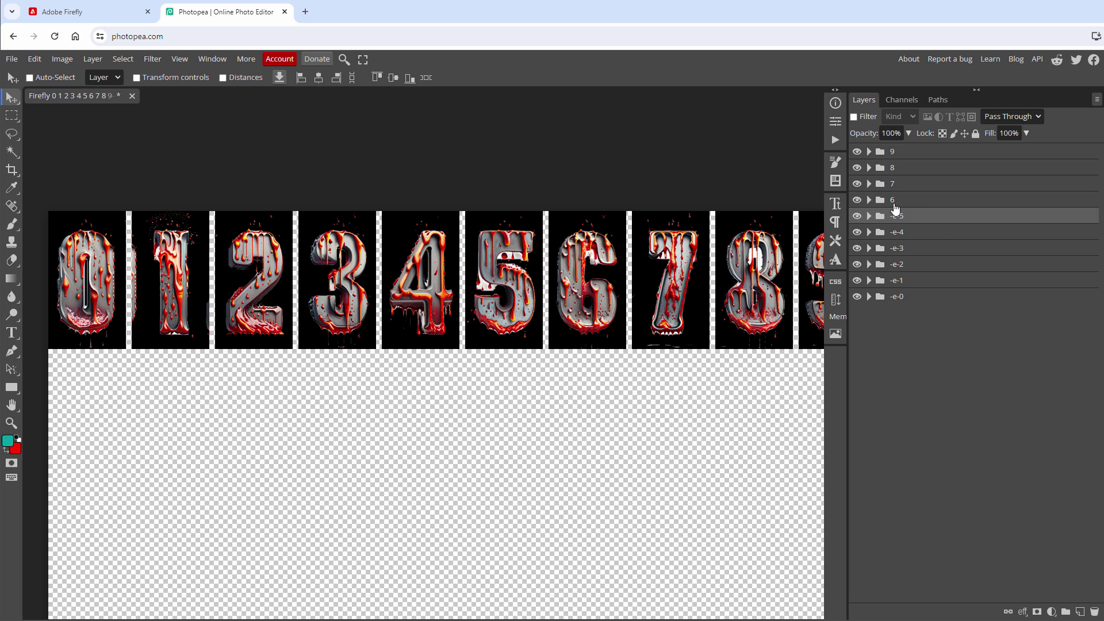
key(ctrl+z)
key(ctrl+z)
key(ctrl+z)
key(ctrl+z)
key(ctrl+z)
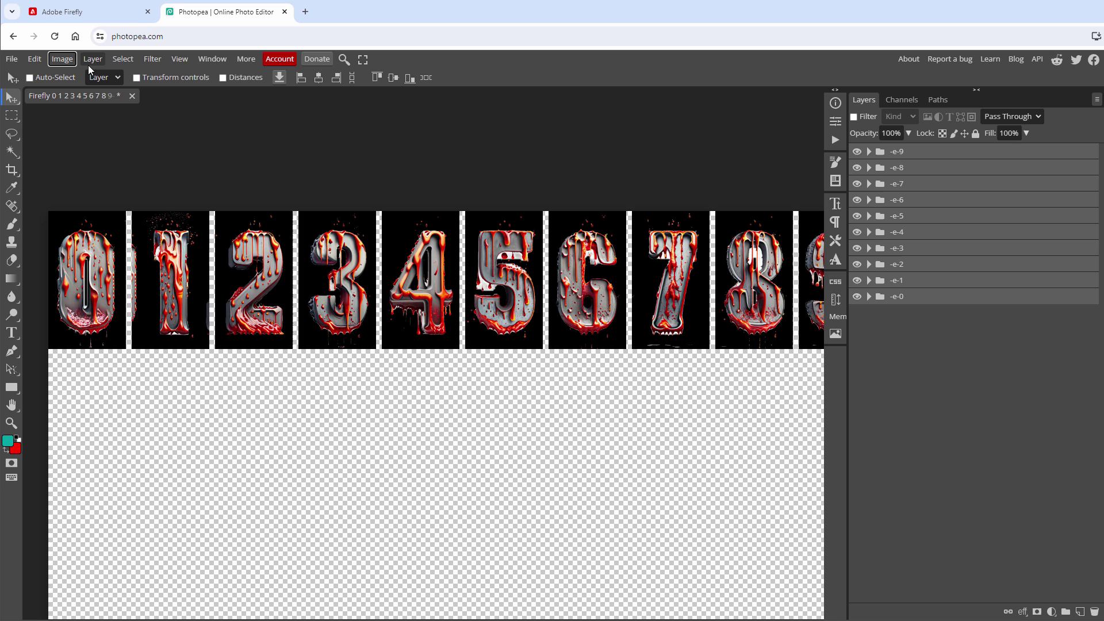
key(ctrl+z)
key(ctrl+z)
Step: Resize the canvas anchored at the top-left to a height of 1024 px
click(88, 64)
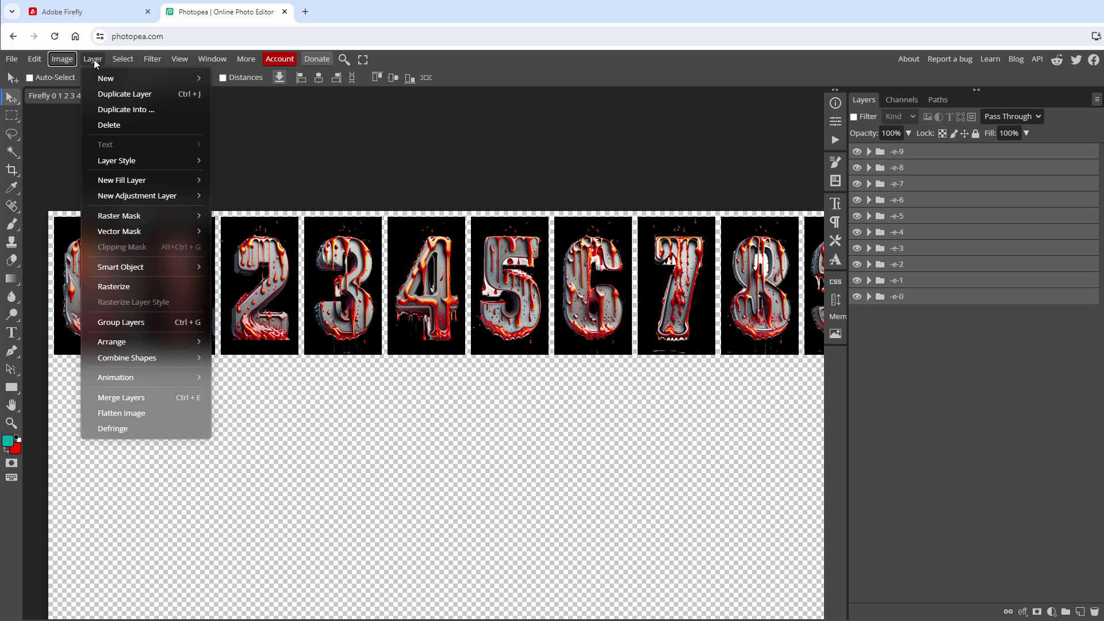
mouse_move(62, 59)
click(102, 218)
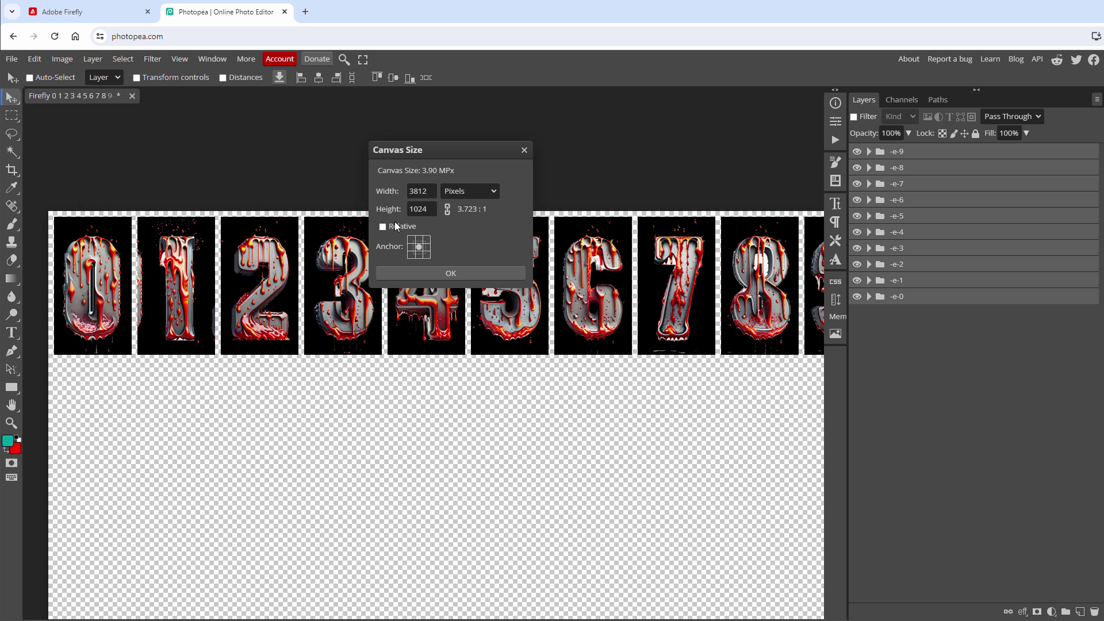
click(411, 239)
double_click(432, 192)
click(423, 274)
Step: Open the bg smart object inside the -e-0 group for editing
click(870, 299)
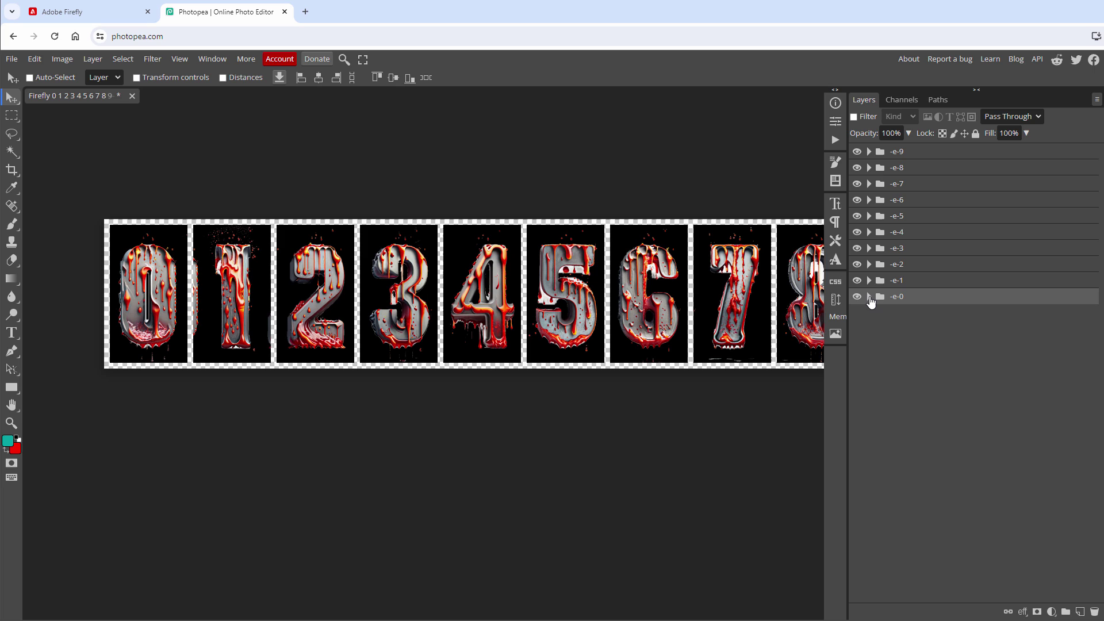
click(868, 296)
click(883, 339)
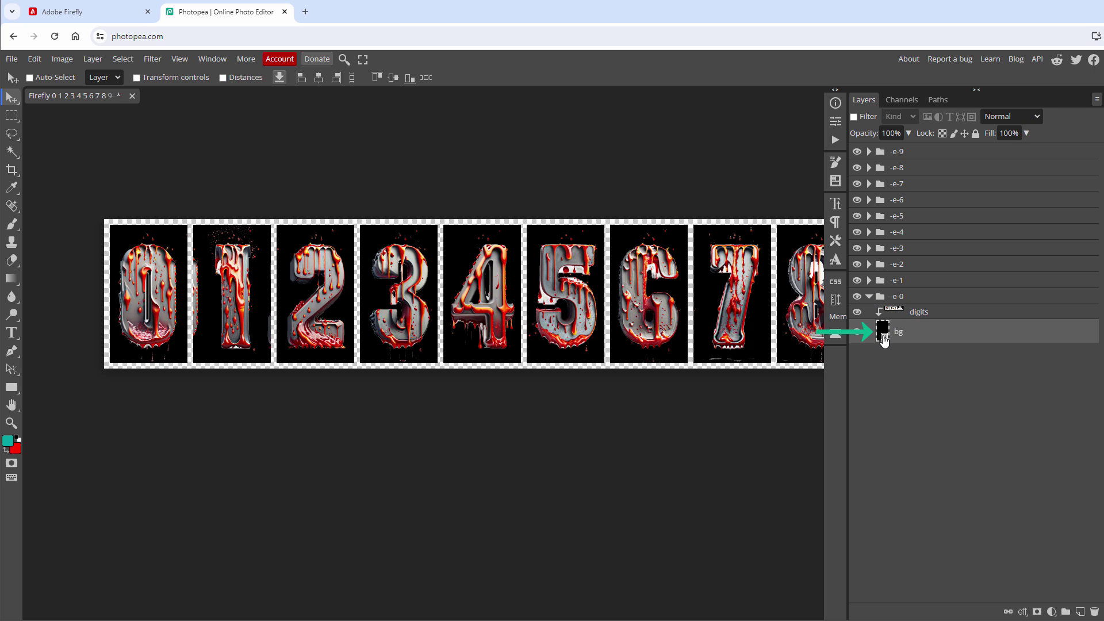
double_click(884, 338)
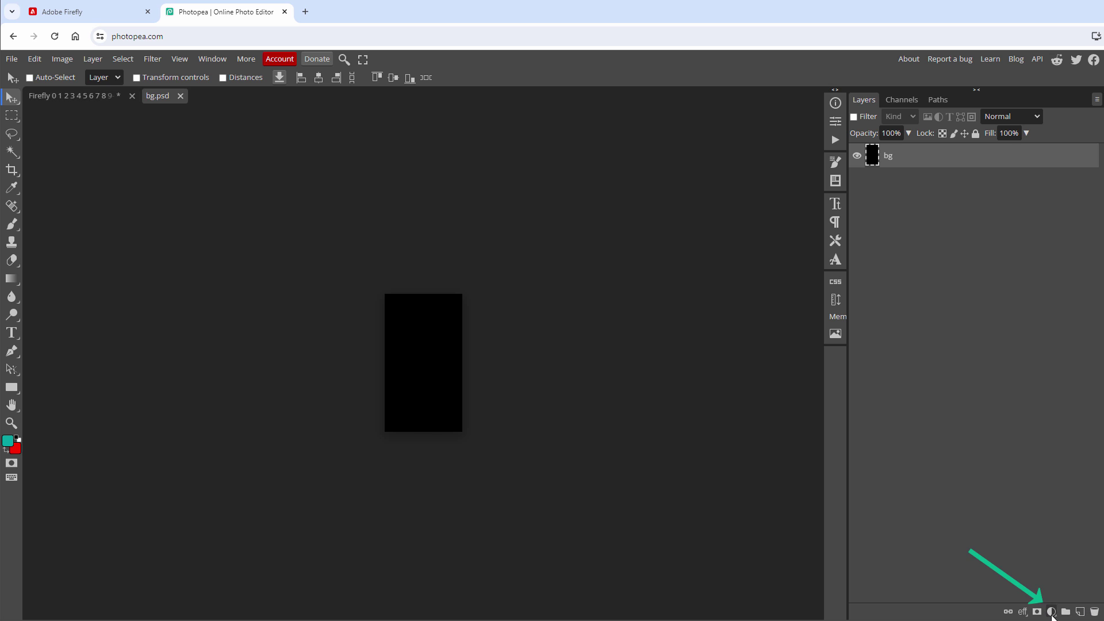
Step: Add a light grey (#a0a4ab) Solid Color fill to bg.psd, save it back, and close it
click(1052, 611)
click(1035, 280)
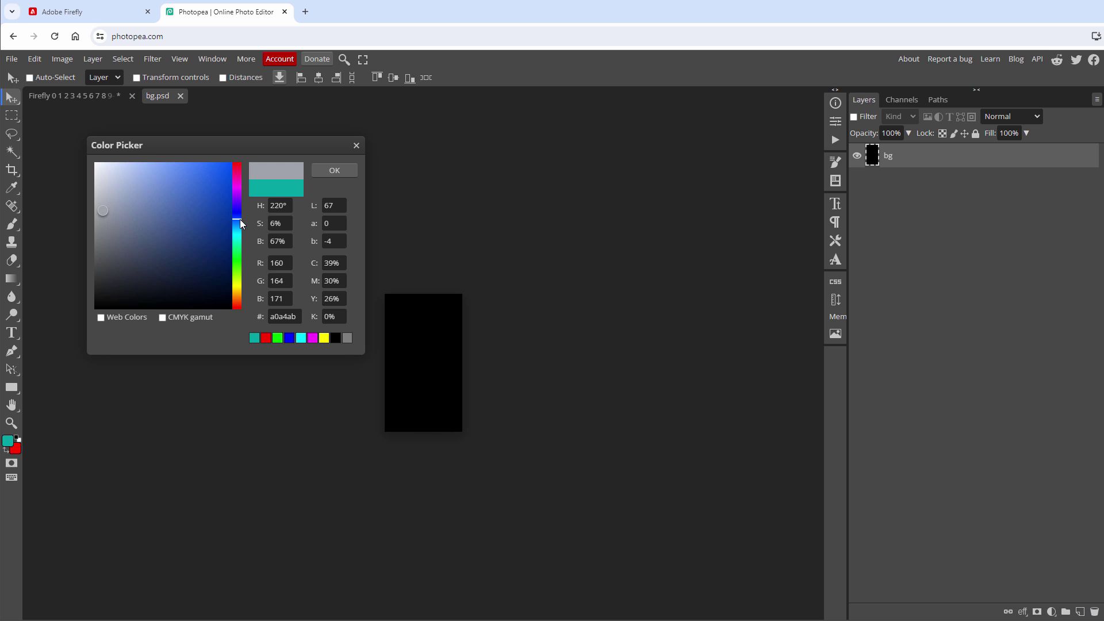
click(326, 172)
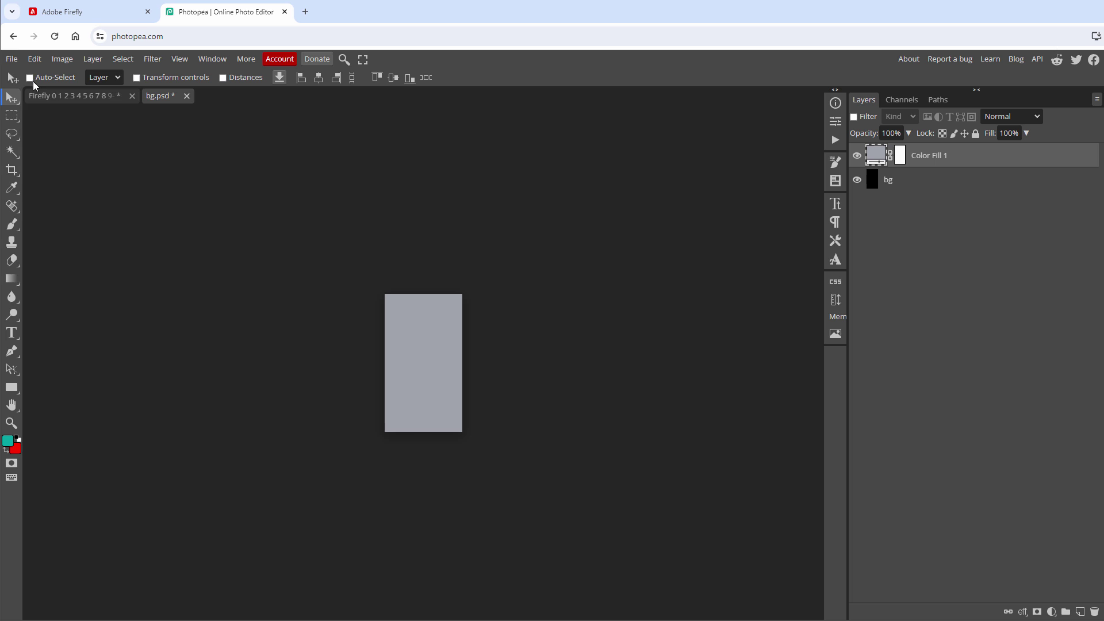
click(12, 60)
click(51, 165)
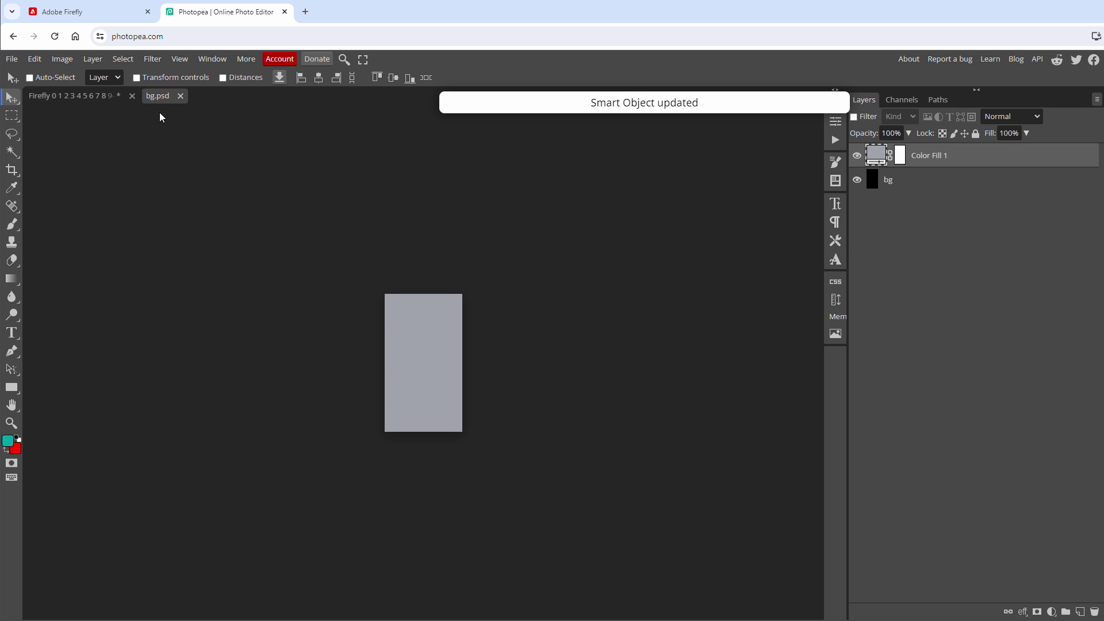
click(180, 96)
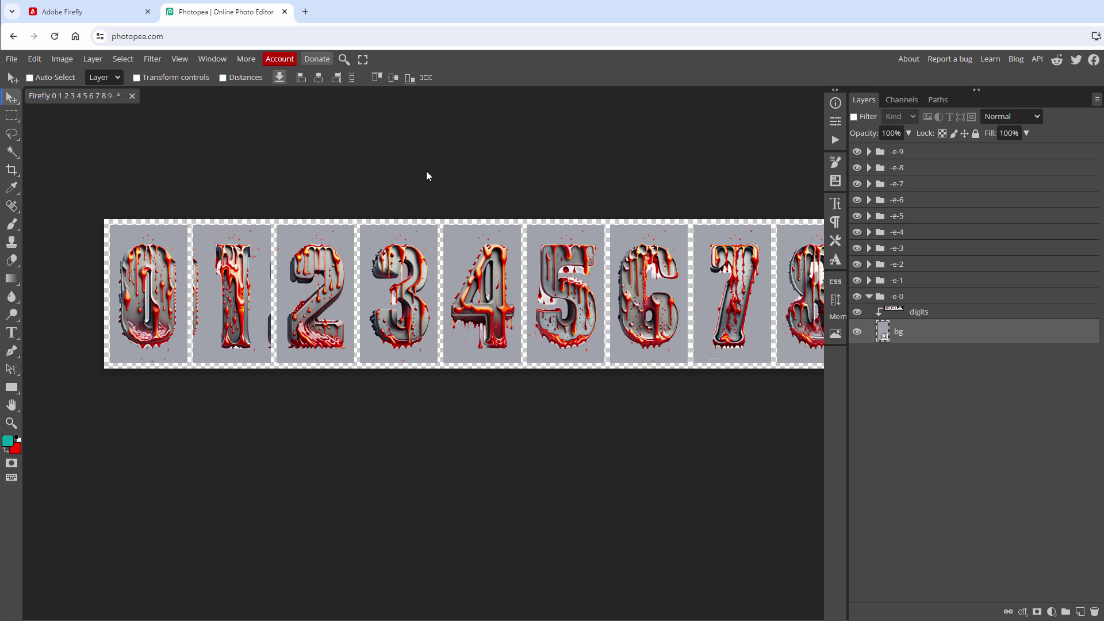
scroll(489, 217, right, 3)
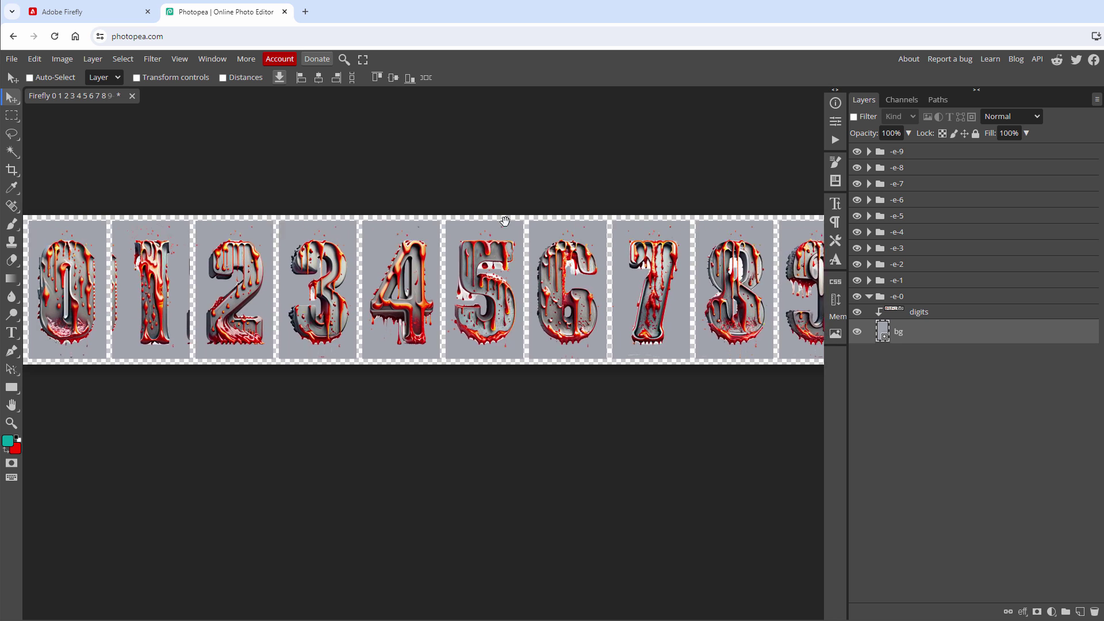
scroll(504, 221, left, 3)
Step: Duplicate the bg layer in group -e-1, move the copy to the top, and add a mask
key(z)
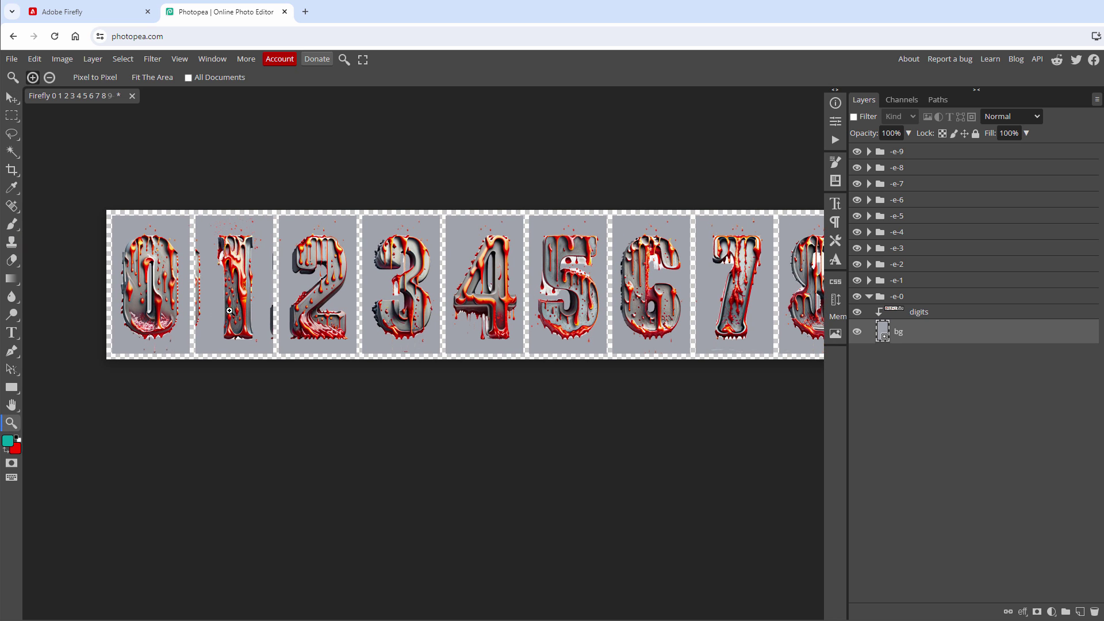
click(229, 310)
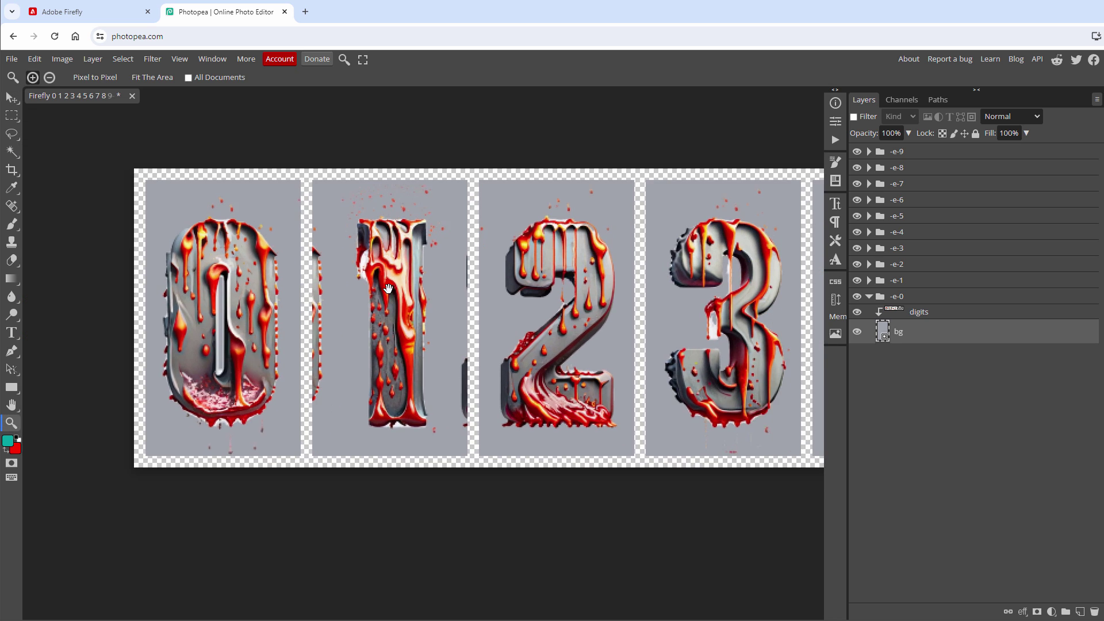
key(v)
click(885, 280)
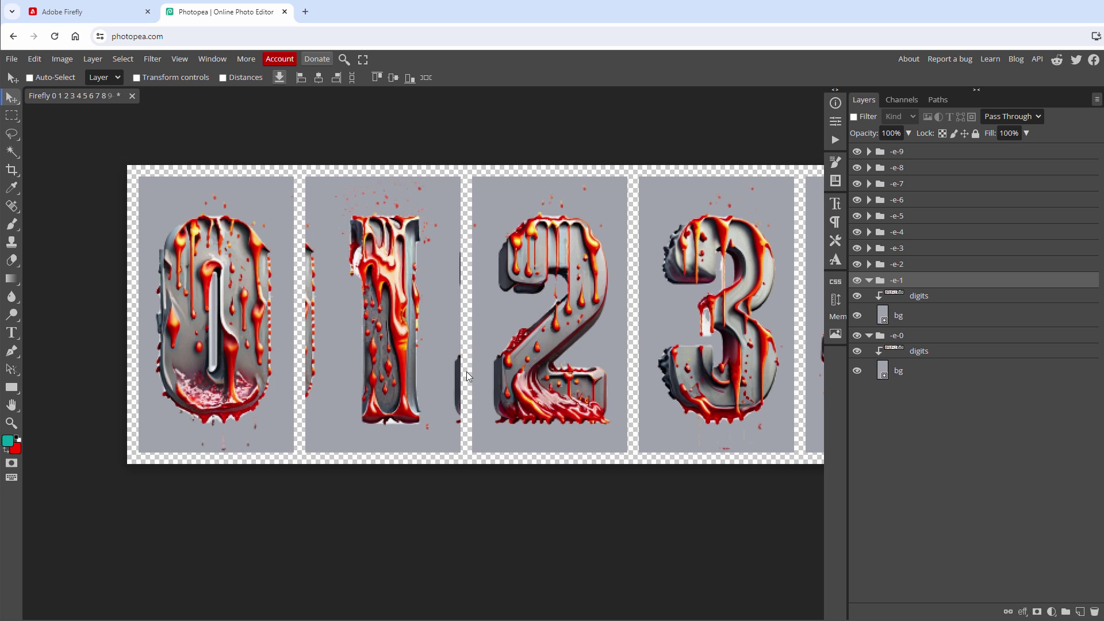
click(899, 317)
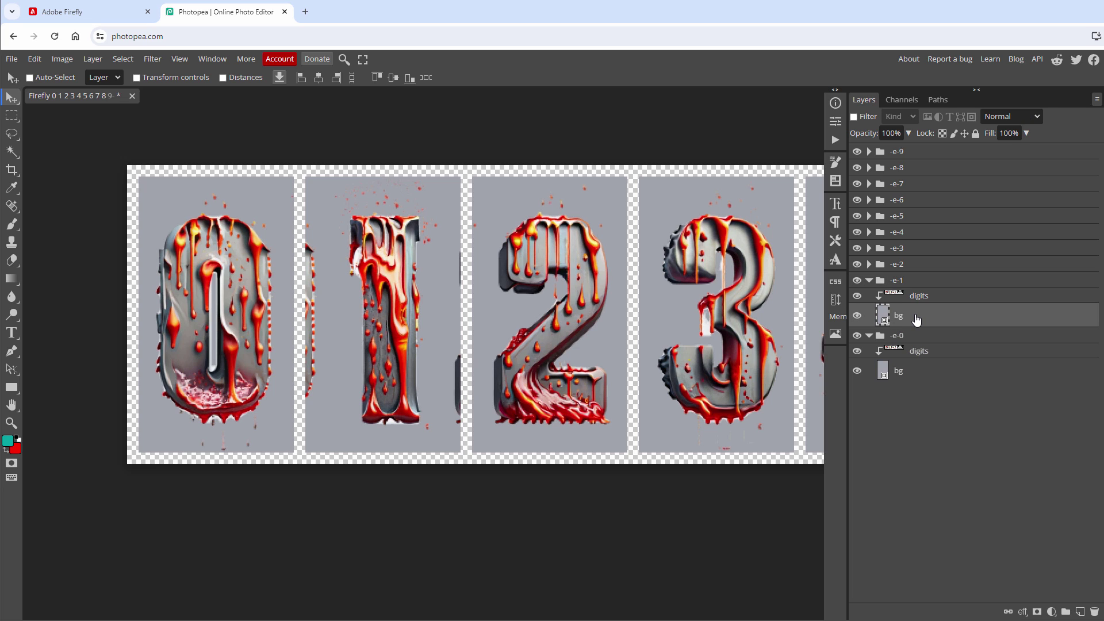
right_click(915, 319)
click(959, 361)
drag(918, 317, 919, 297)
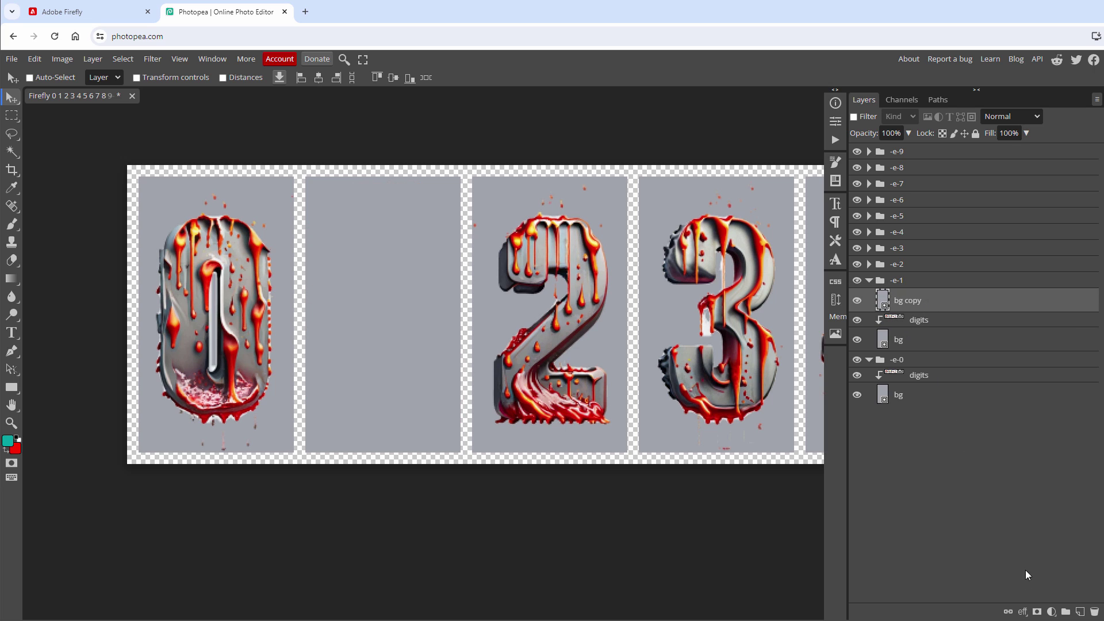
click(1037, 612)
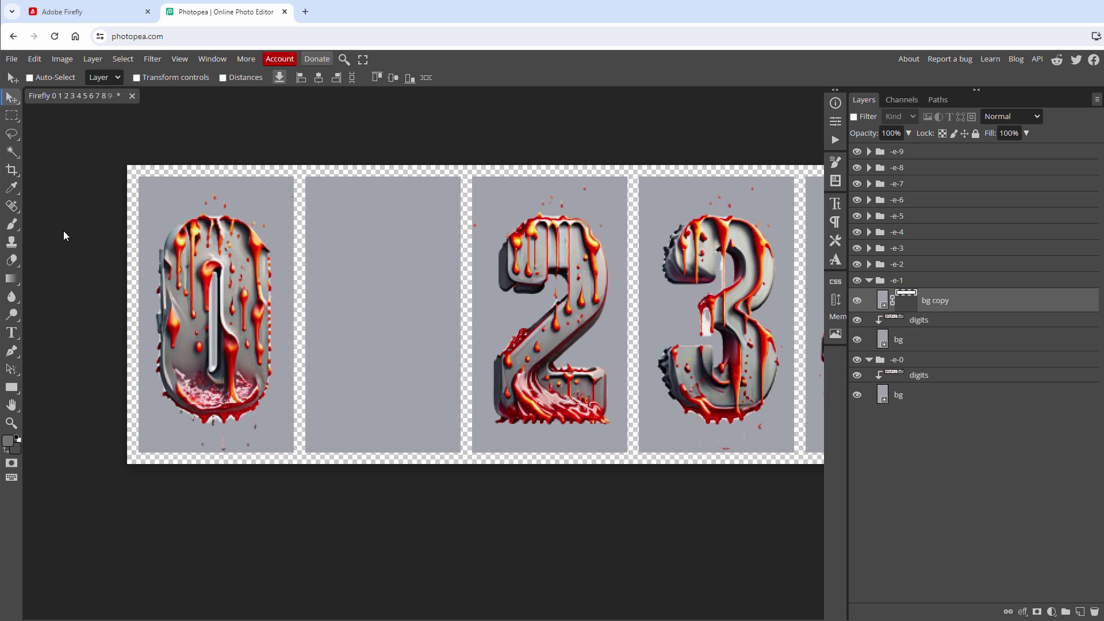
Step: Mask black over the 1 with a 107 px brush, then white over edge slivers at 31 px
click(12, 228)
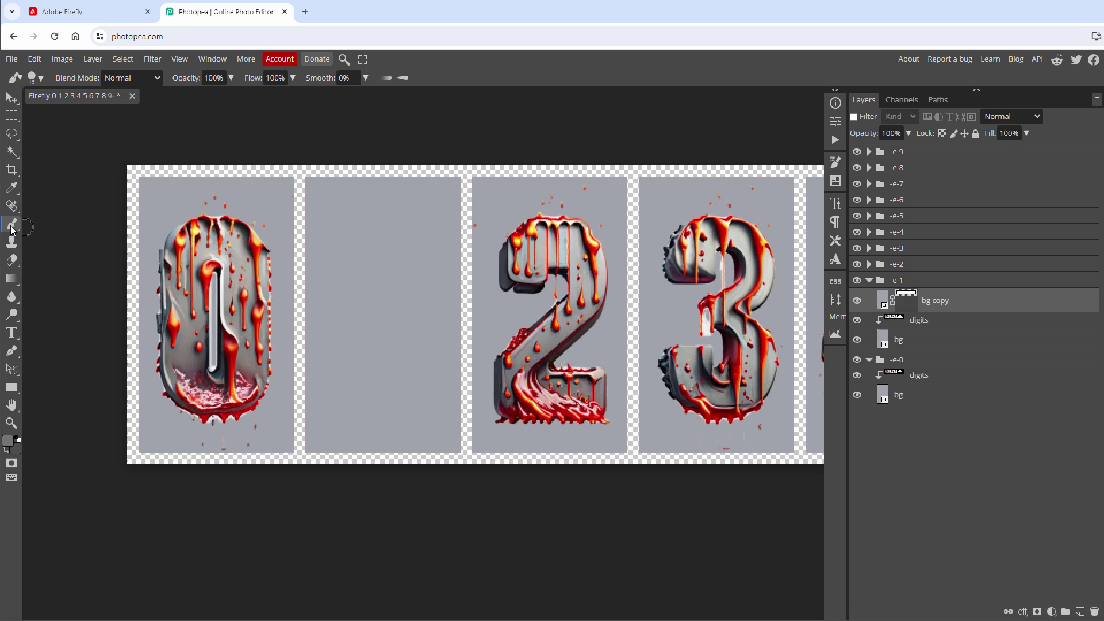
click(32, 78)
mouse_move(108, 110)
mouse_down()
mouse_move(87, 110)
mouse_move(134, 109)
mouse_up()
click(6, 453)
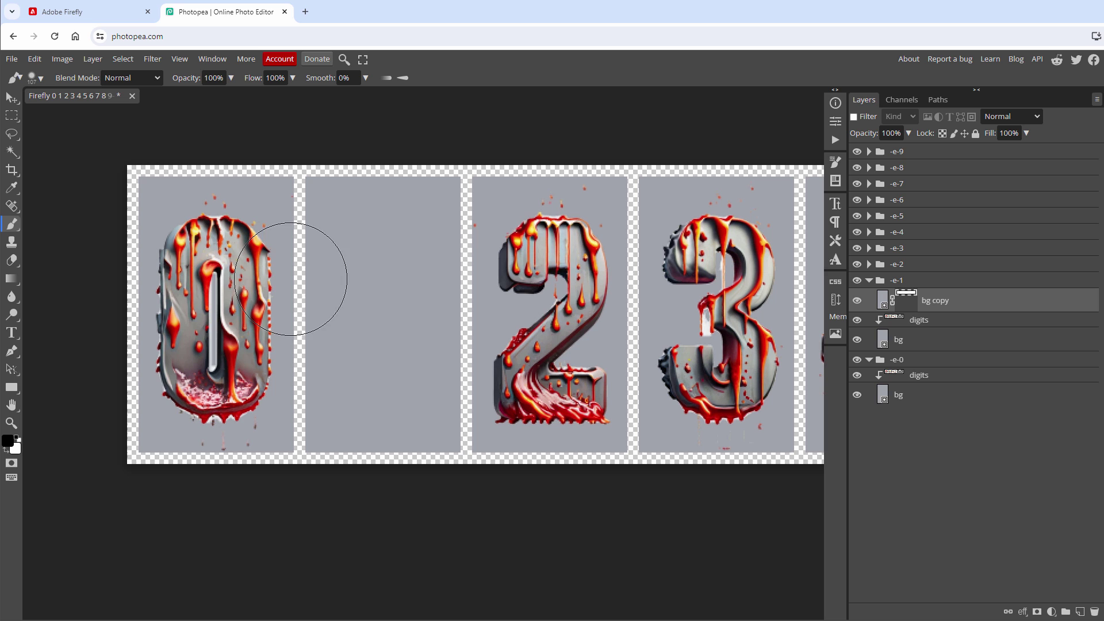
mouse_move(382, 214)
mouse_down()
mouse_move(376, 414)
mouse_move(379, 188)
mouse_move(379, 267)
mouse_move(343, 220)
mouse_move(417, 368)
mouse_move(443, 318)
mouse_move(416, 219)
mouse_up()
click(17, 438)
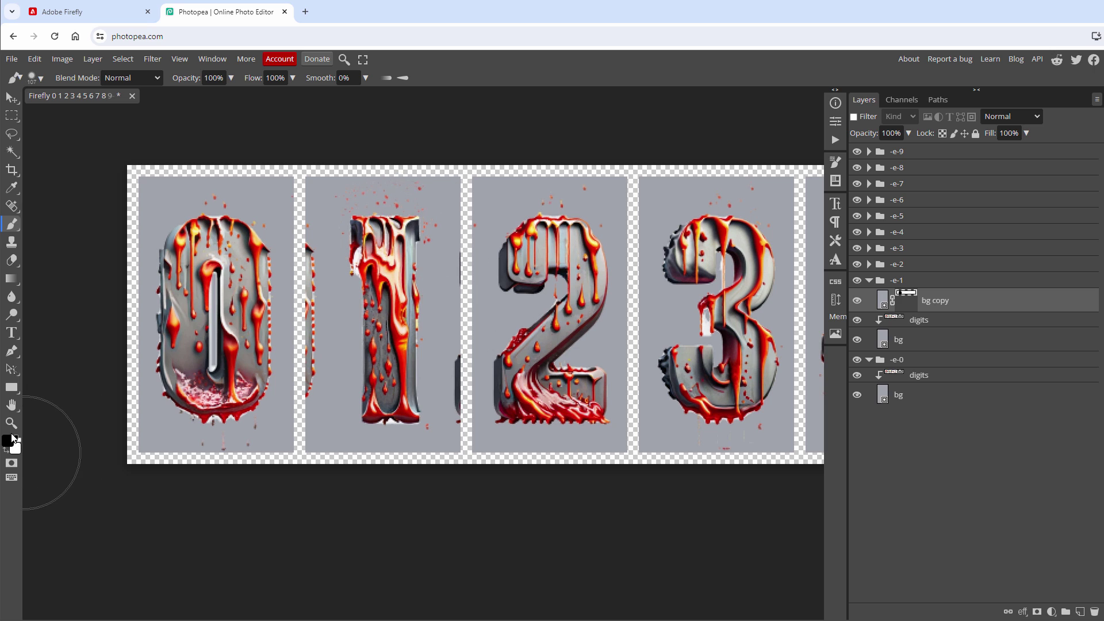
key(bracketleft)
key(bracketleft)
key(bracketleft)
key(bracketleft)
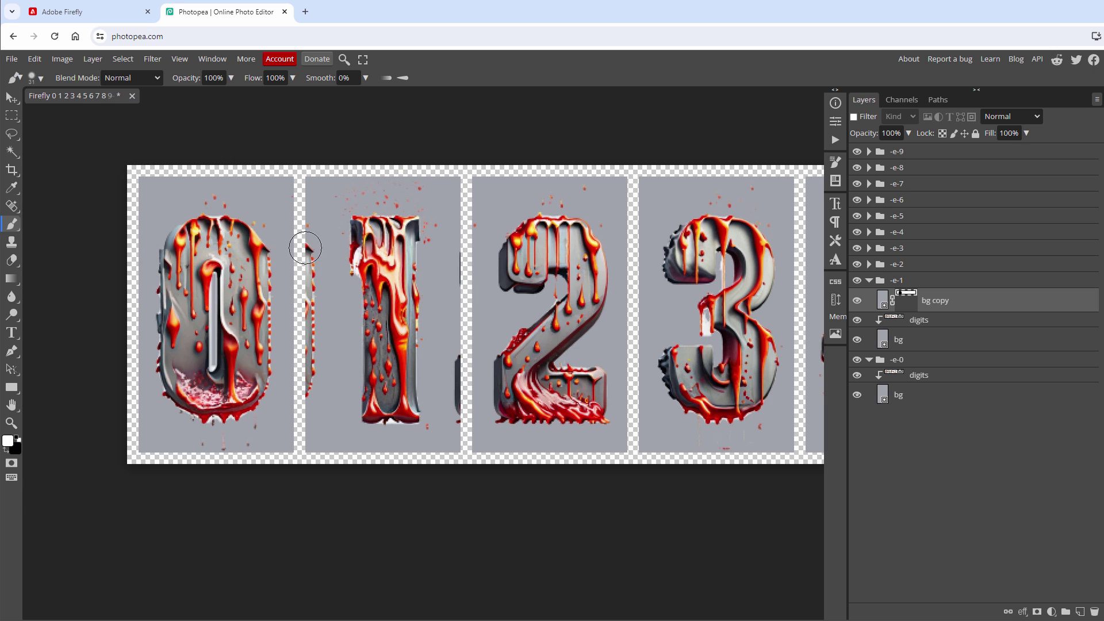
mouse_move(305, 244)
mouse_down()
mouse_move(306, 364)
mouse_move(303, 256)
mouse_up()
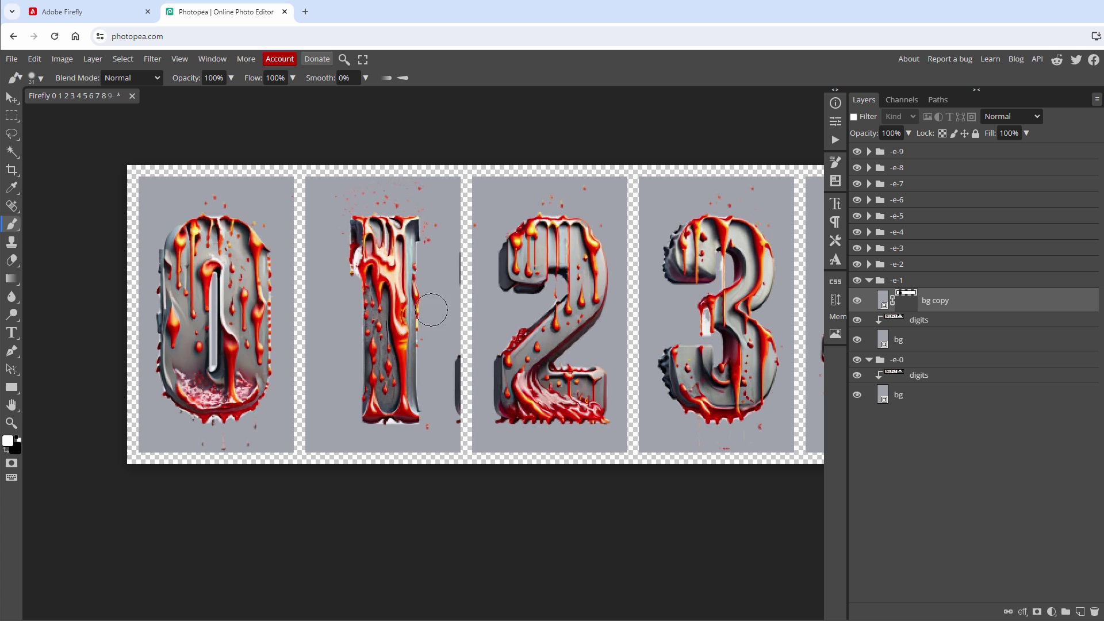
mouse_move(464, 256)
mouse_down()
mouse_move(456, 414)
mouse_move(466, 366)
mouse_up()
click(12, 404)
key(ctrl+minus)
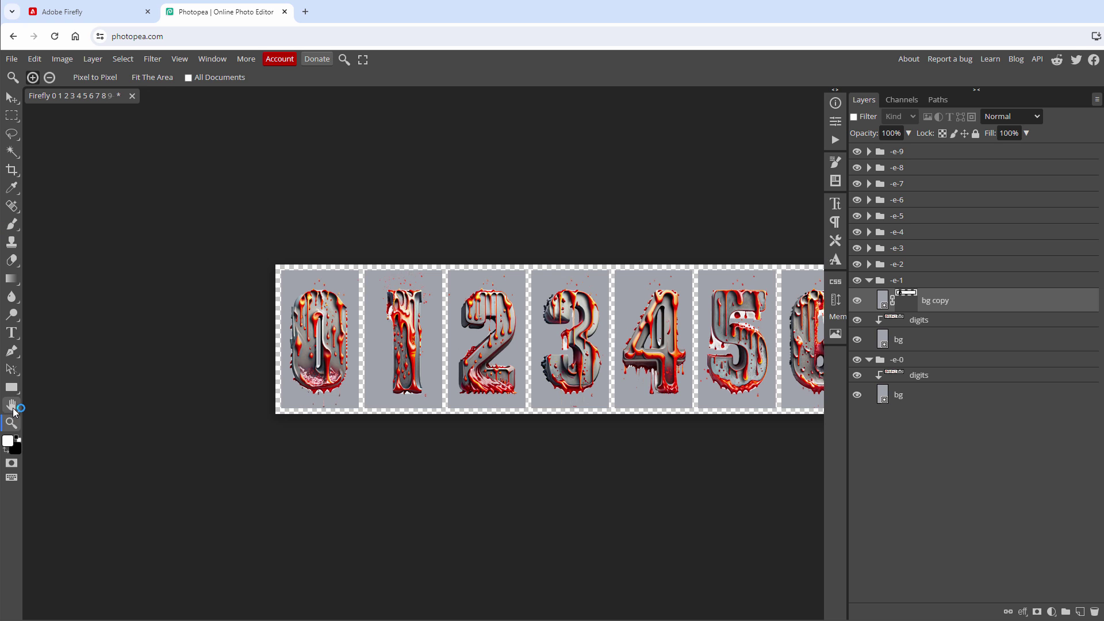
Step: Export each digit group with Export Layers, first as PNG and then as JPG files
drag(689, 320, 459, 293)
key(v)
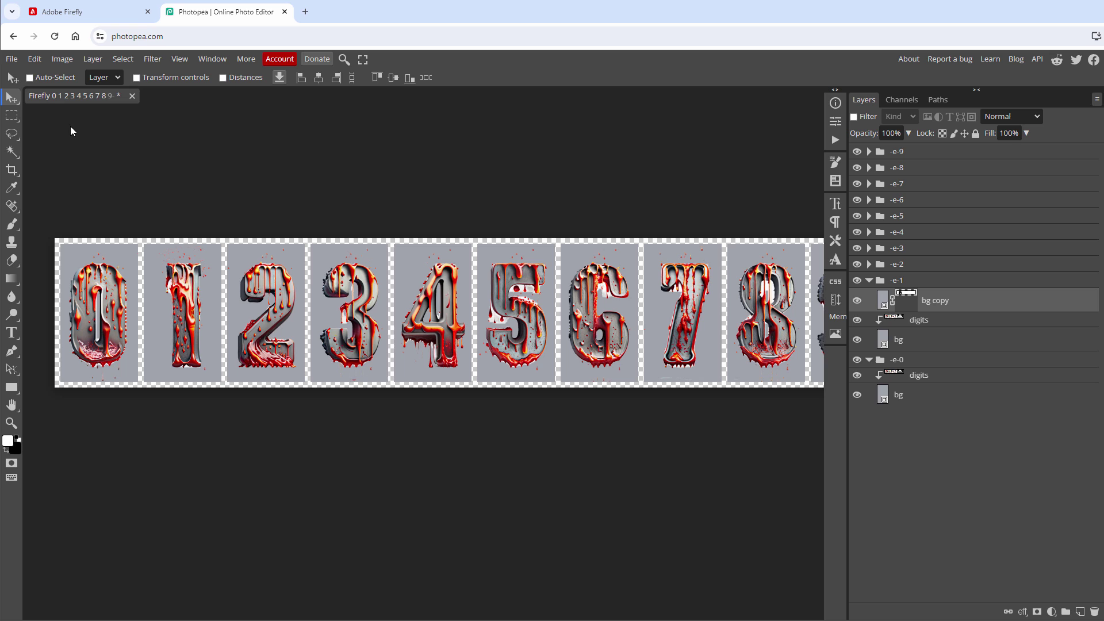
click(11, 58)
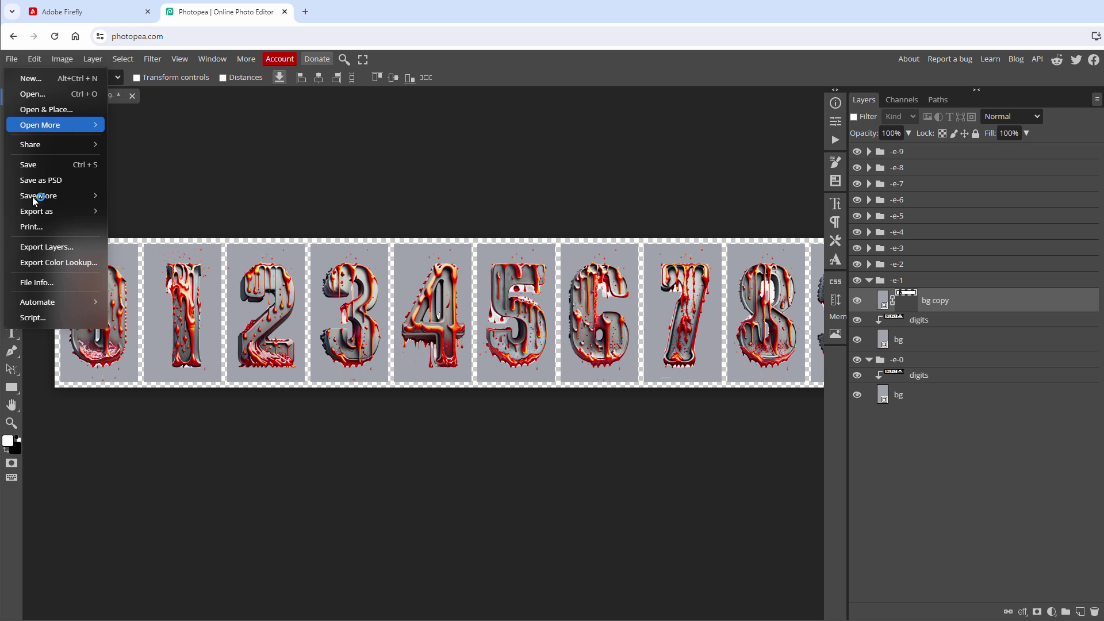
click(44, 246)
click(142, 290)
click(139, 298)
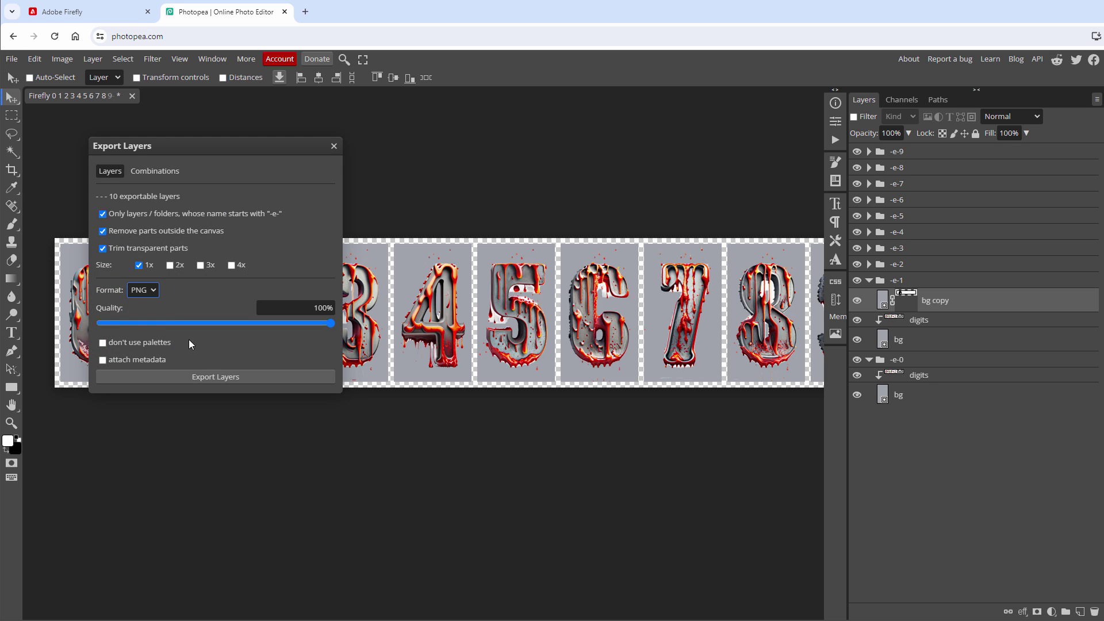
click(145, 289)
click(147, 317)
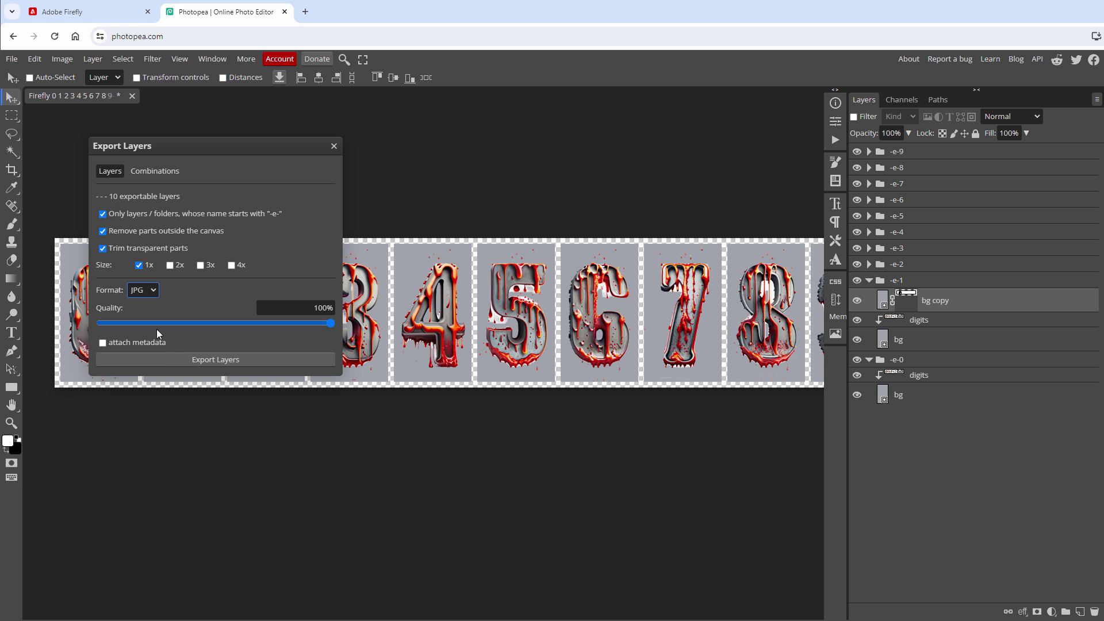
click(166, 359)
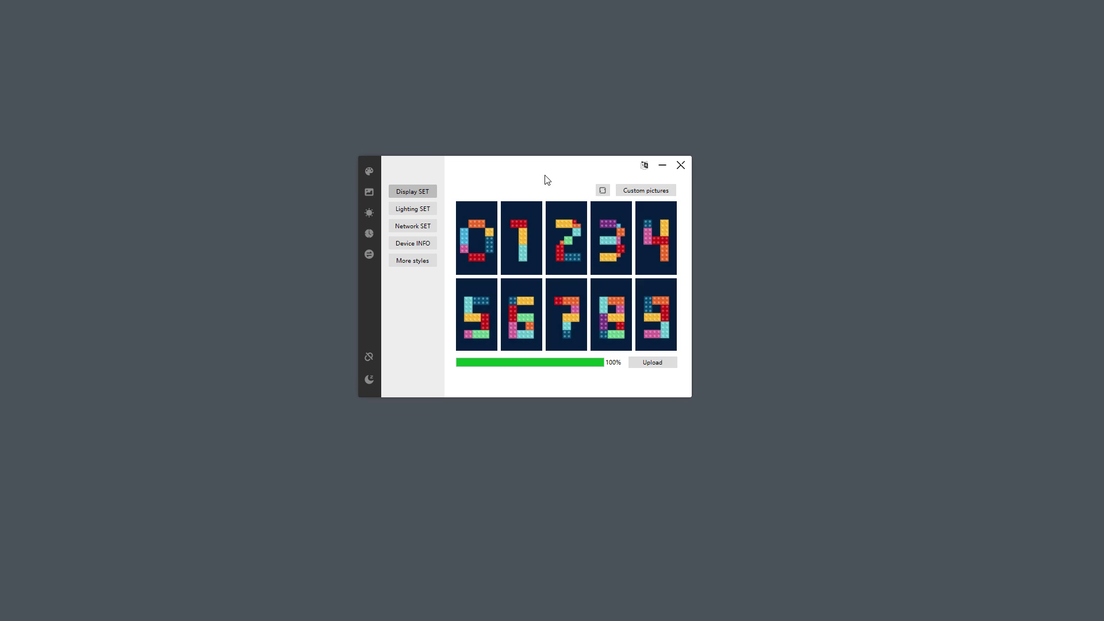
Step: Load the ten lava digit PNGs 0–9 as custom pictures and upload them to the clock
click(643, 191)
drag(837, 313, 322, 86)
click(801, 404)
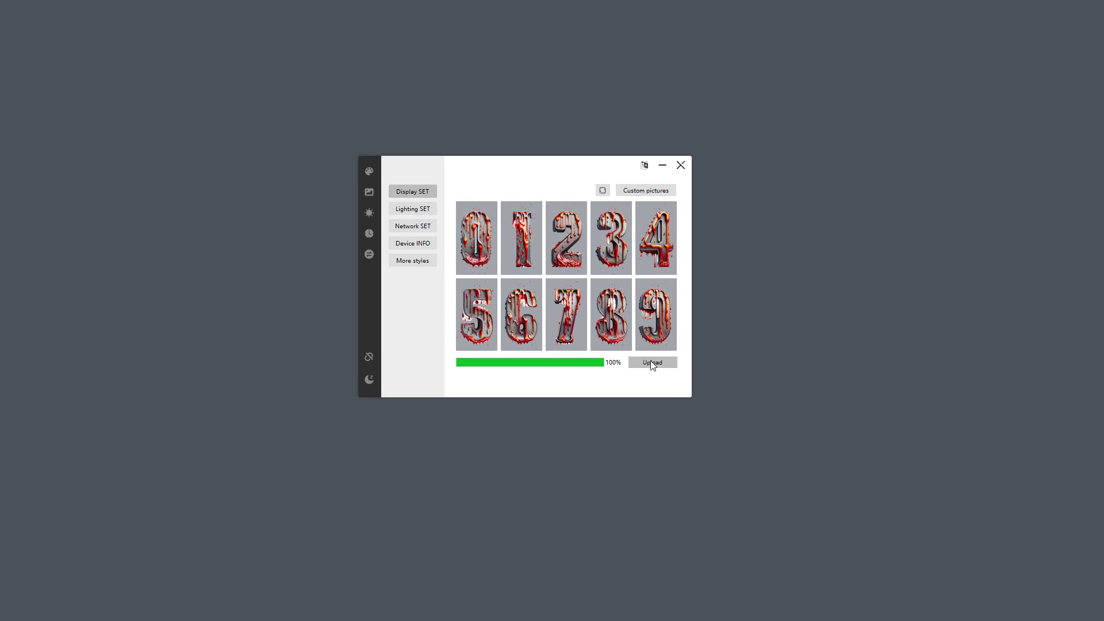
click(650, 361)
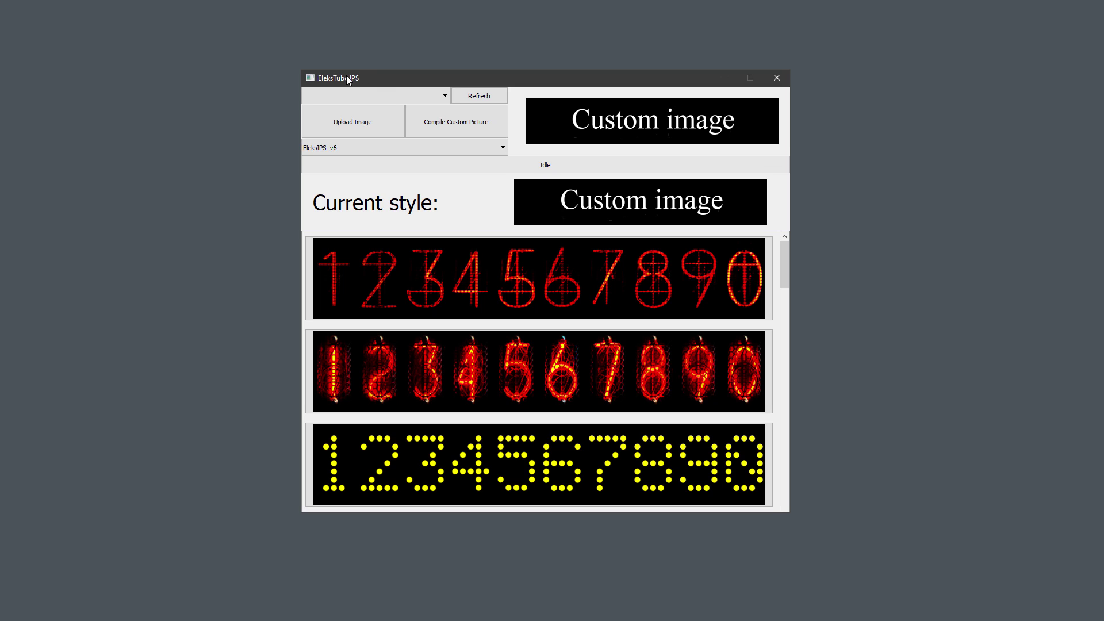
Step: Refresh the port list and select COM5 USB-SERIAL CH340 as the clock's port
click(470, 97)
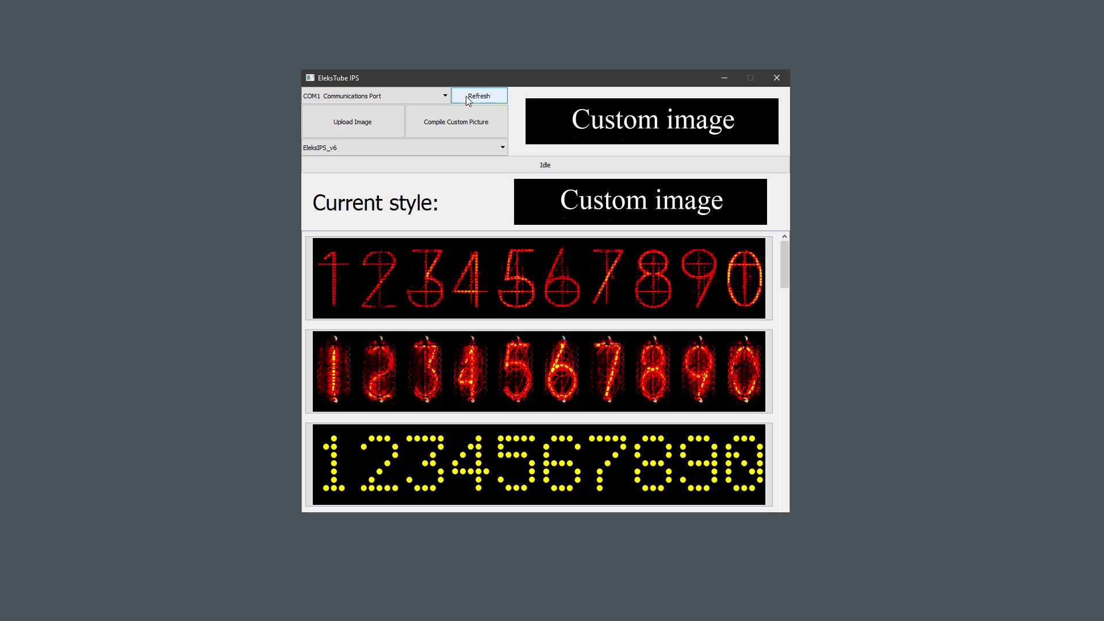
click(428, 98)
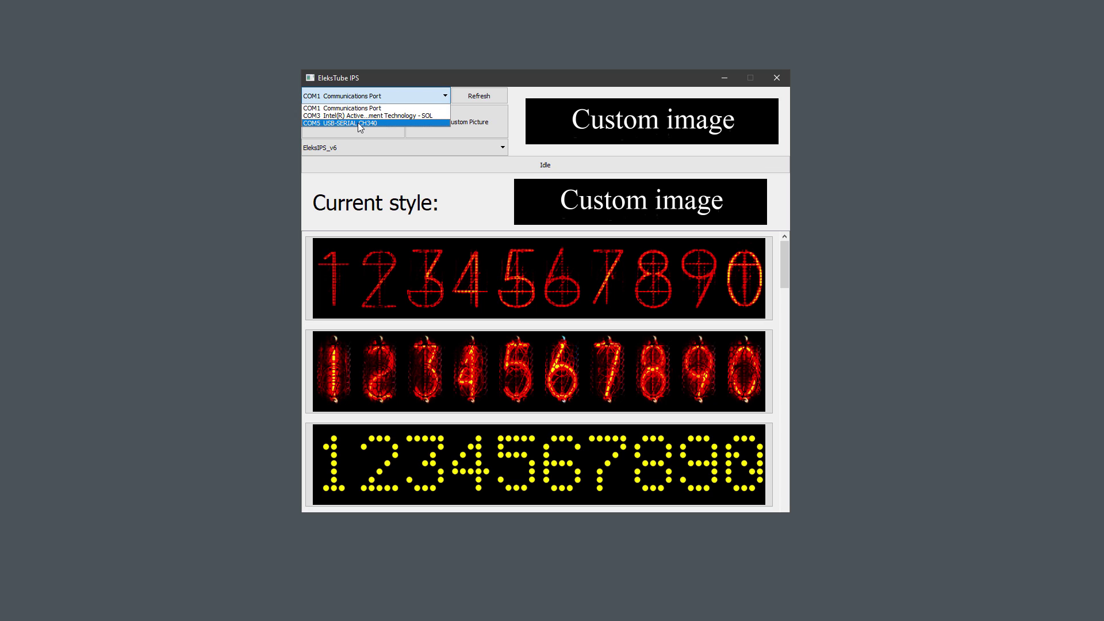
click(359, 123)
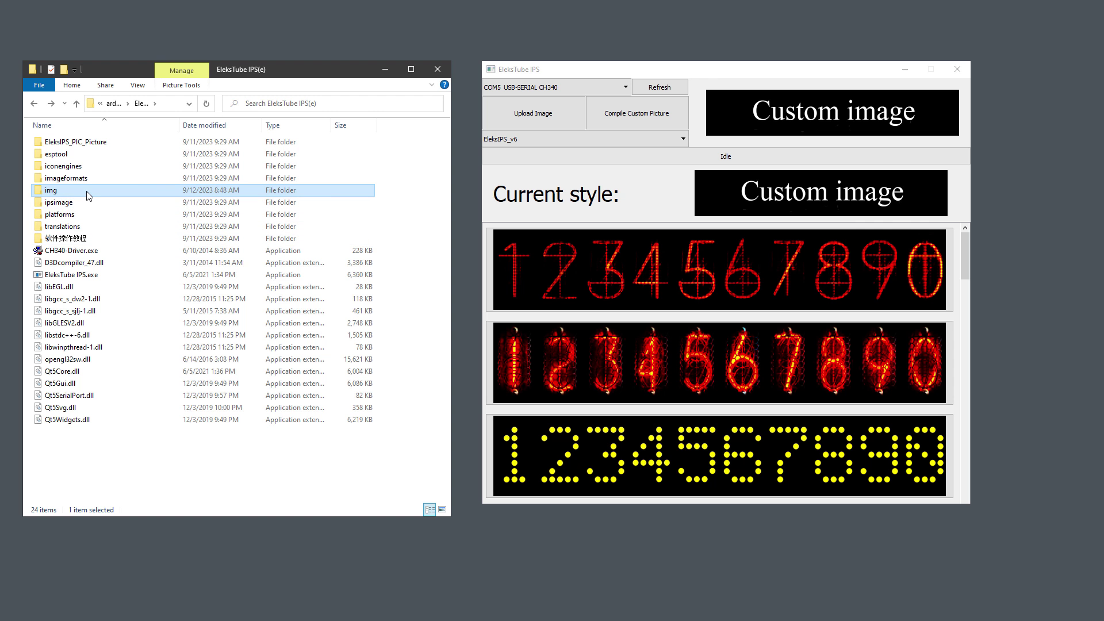
Step: Move the lava 0.jpg–9.jpg files from first_theme_jpg into img, replacing the old digit images
double_click(89, 195)
drag(403, 230, 29, 136)
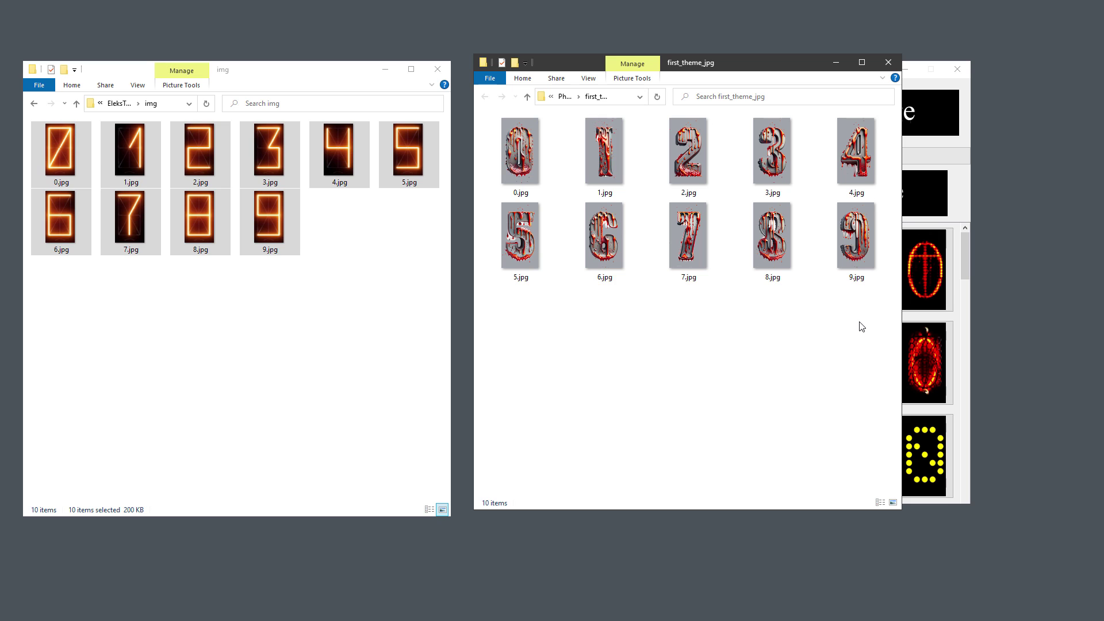
drag(859, 322, 328, 279)
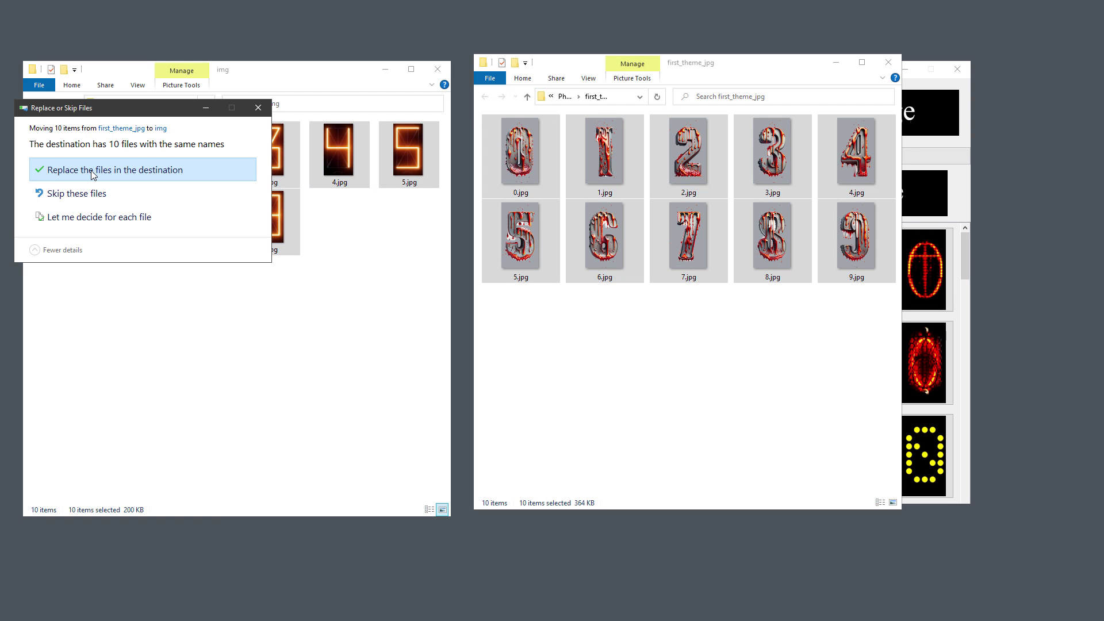
click(93, 171)
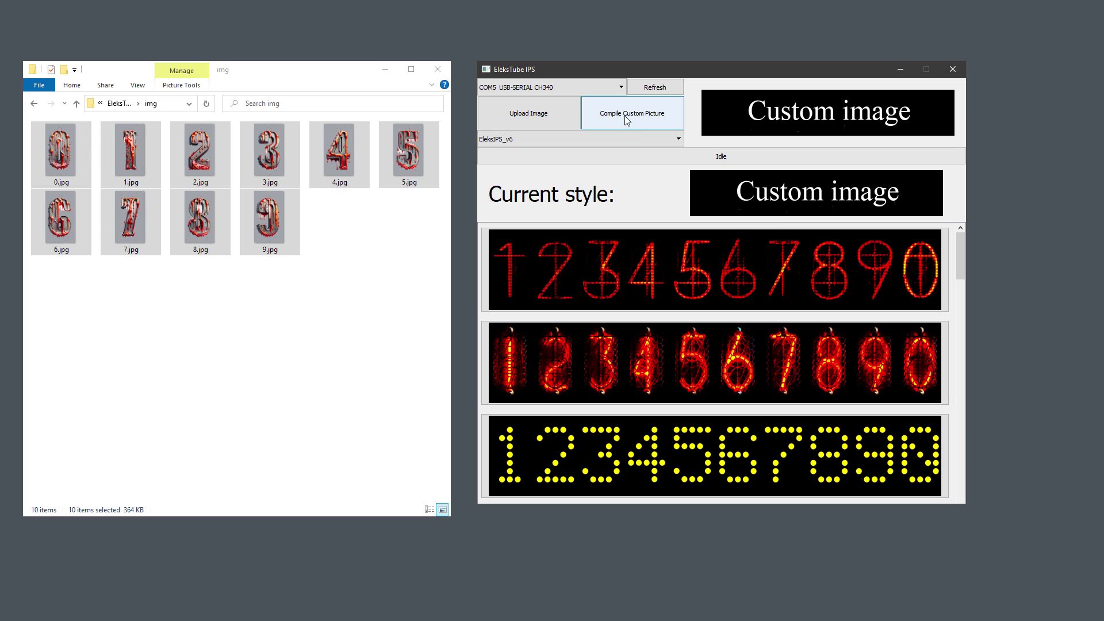
Step: Upload the lava digit images from the img folder to the clock
click(528, 115)
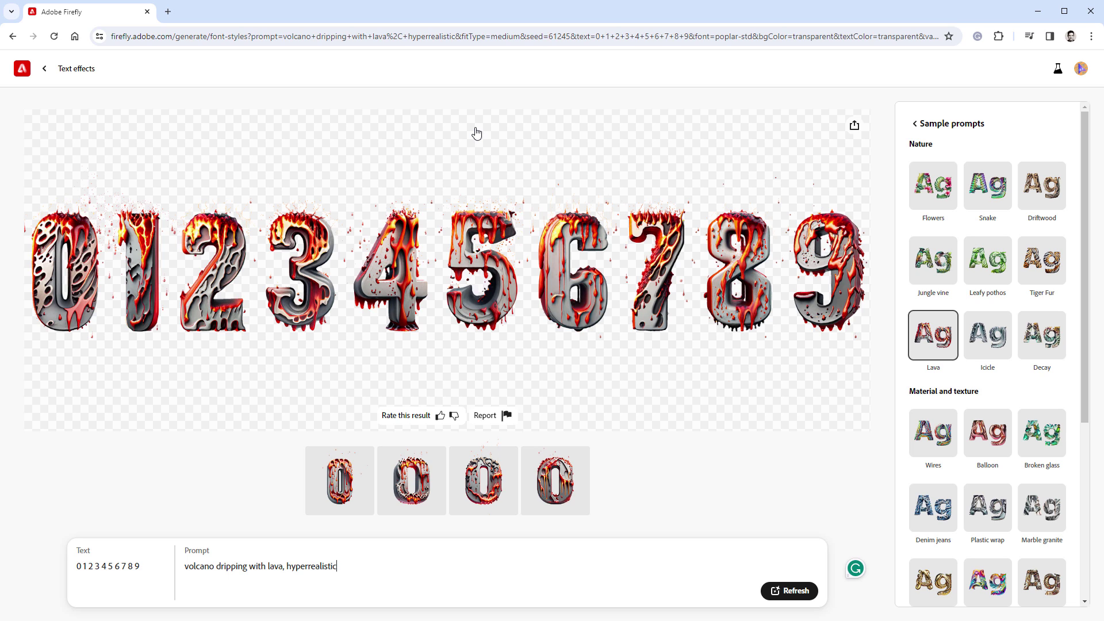
Step: Generate the digits 0–9 with the Jungle vine sample prompt
click(339, 566)
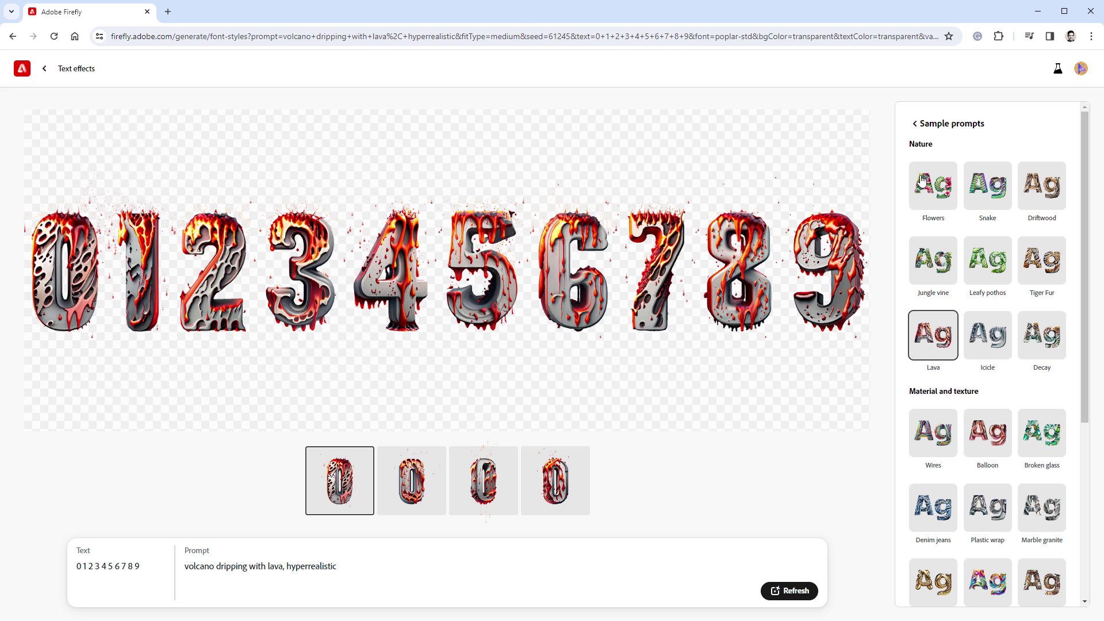
click(925, 267)
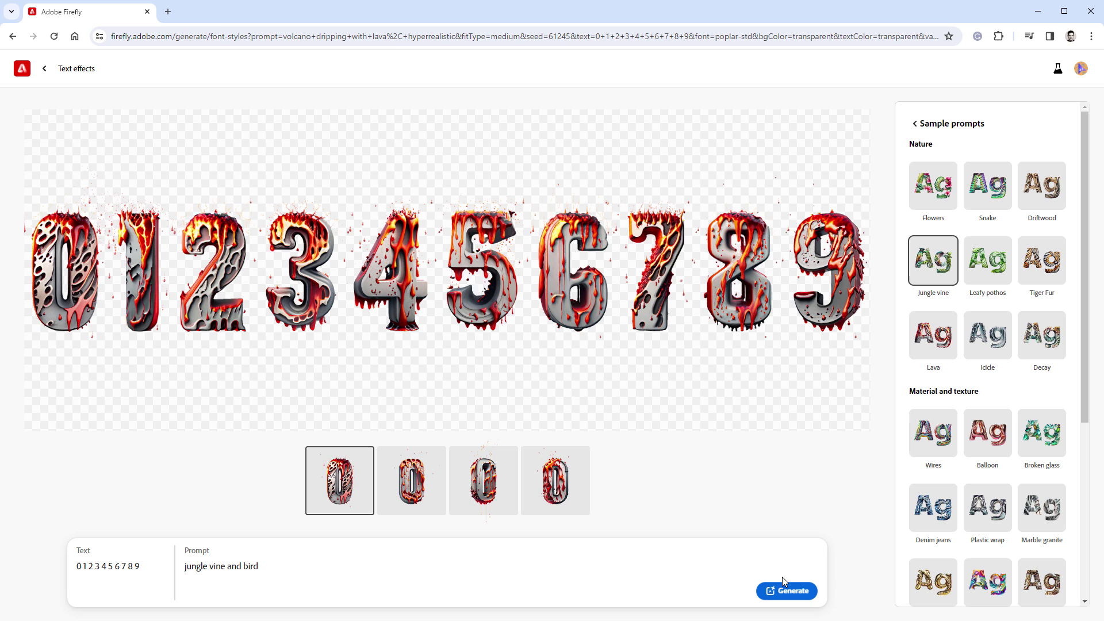
click(785, 592)
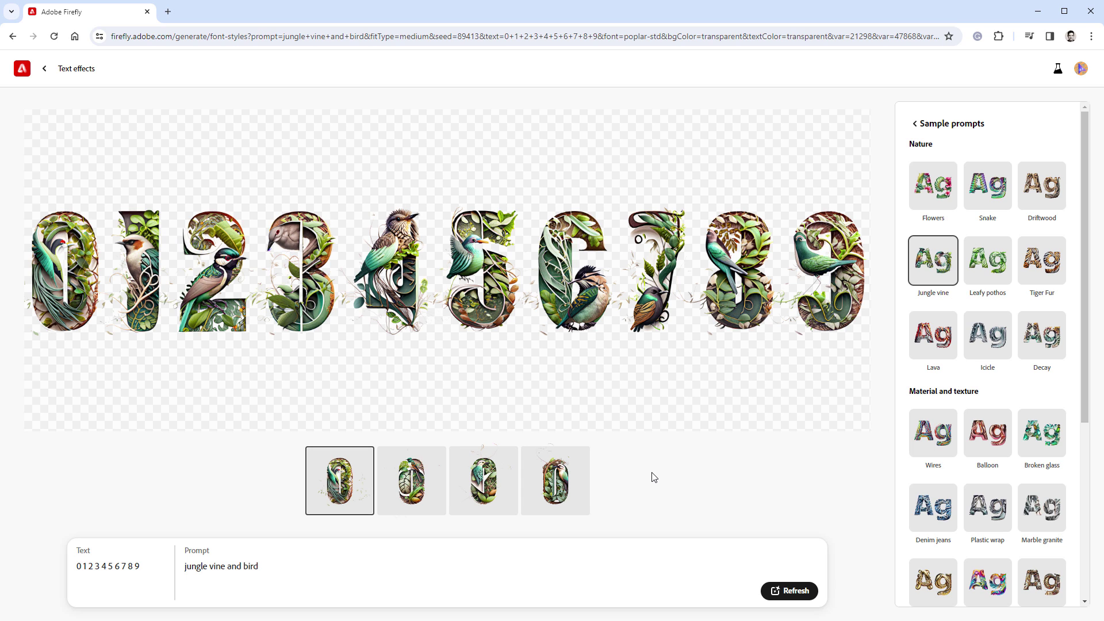
Step: Work out 800 ÷ 60 in Calculator, then put the cursor at the end of the prompt
key(XF86Calculator)
text(8 ×100/60)
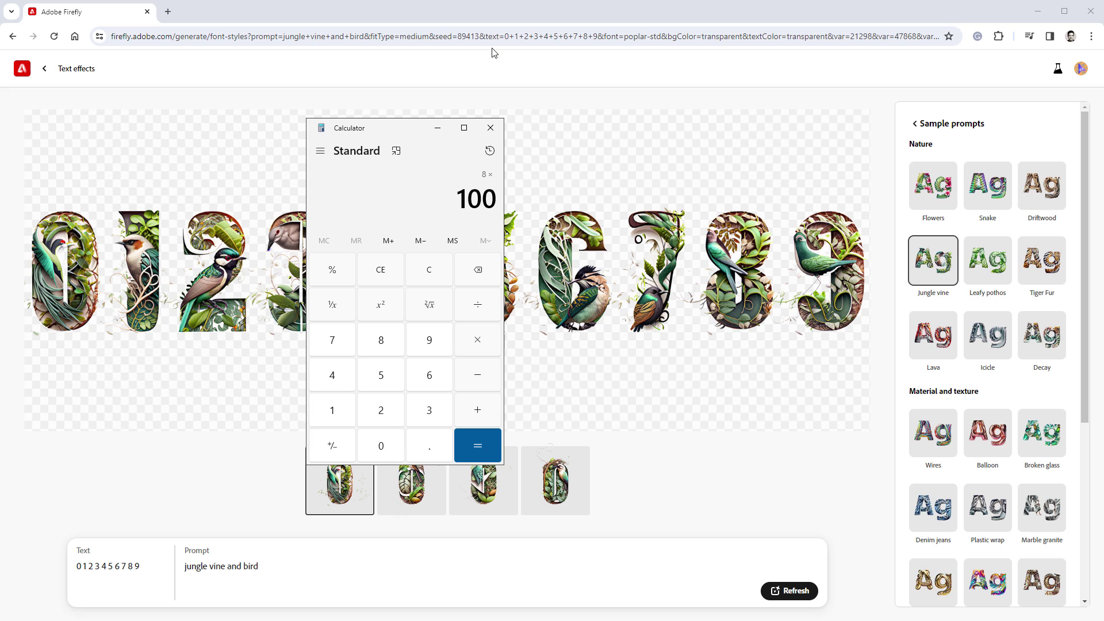
key(Return)
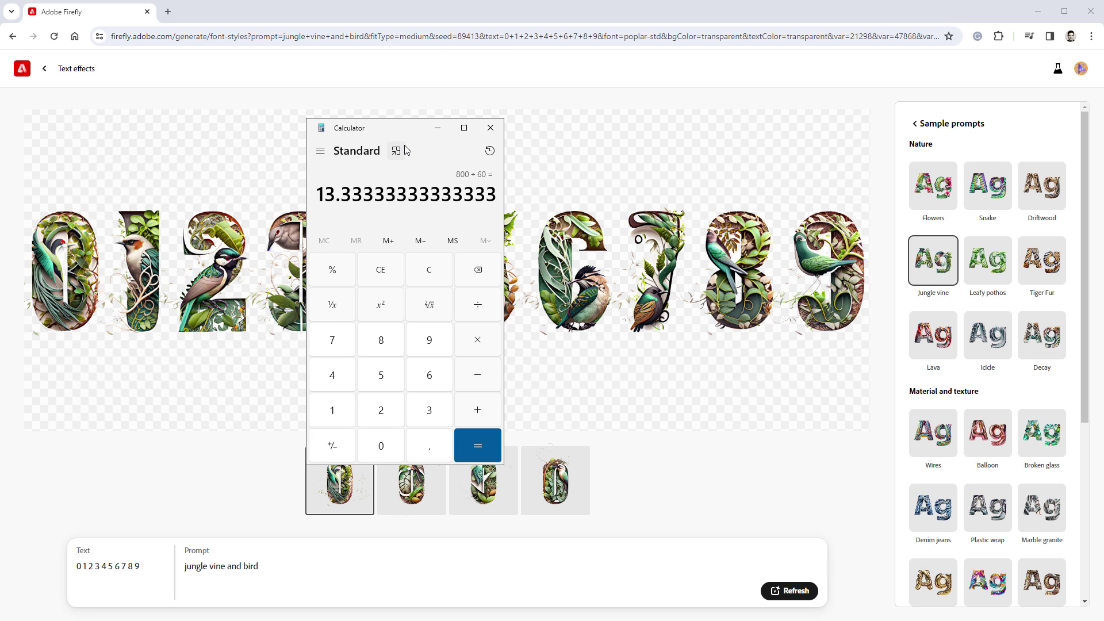
click(279, 569)
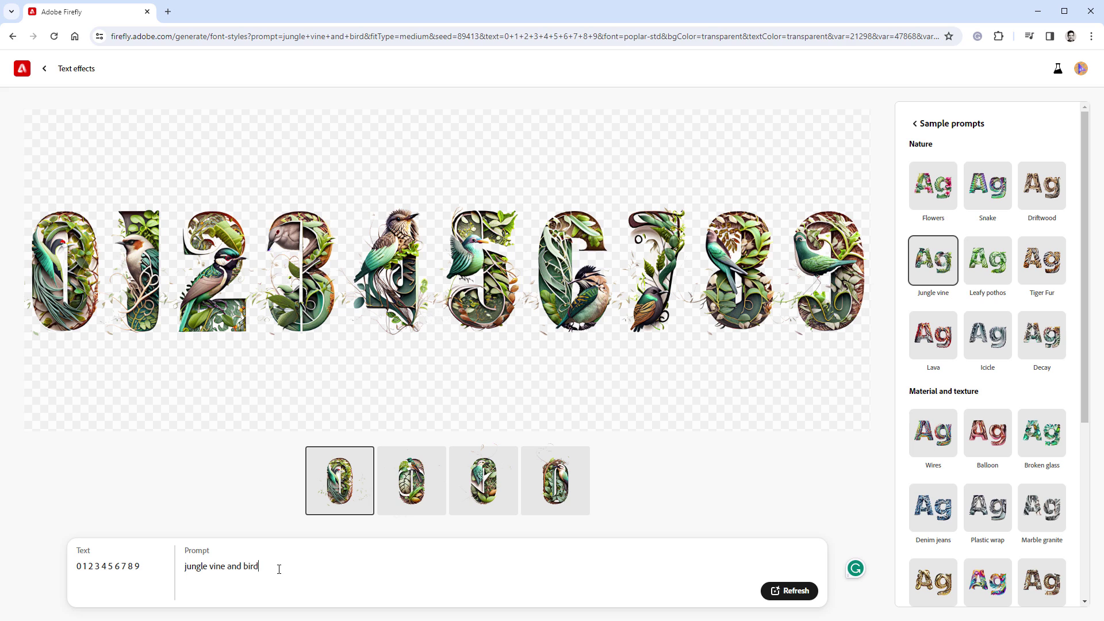
triple_click(273, 569)
click(273, 570)
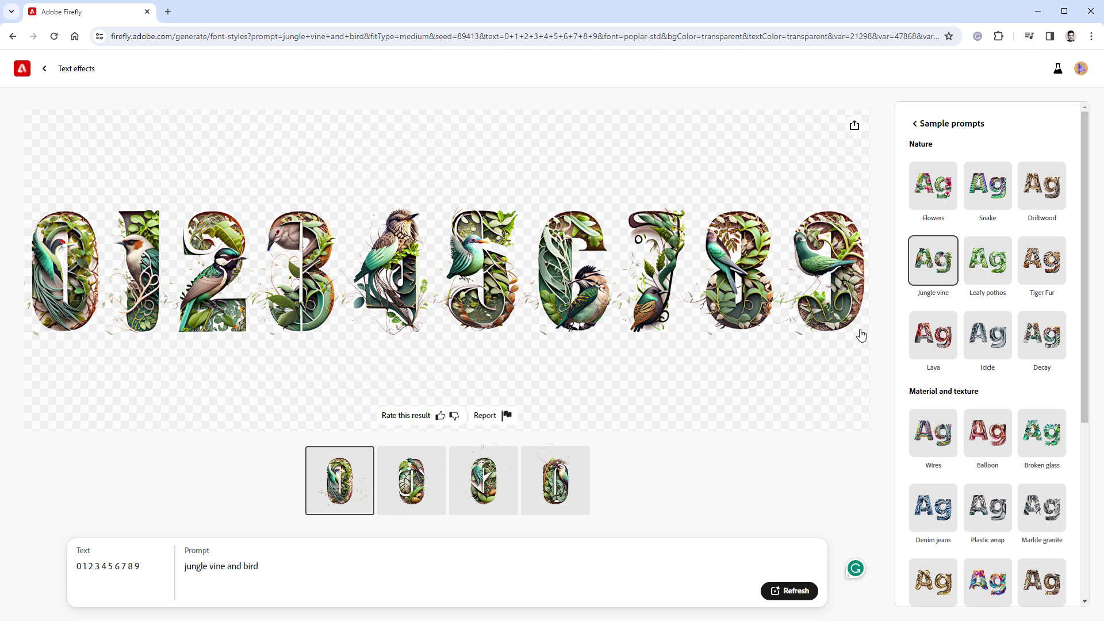
Step: Render the digits with Flowers, Snake, Jungle vine, Tiger Fur, Lava, and finally Decay samples
click(914, 195)
click(796, 592)
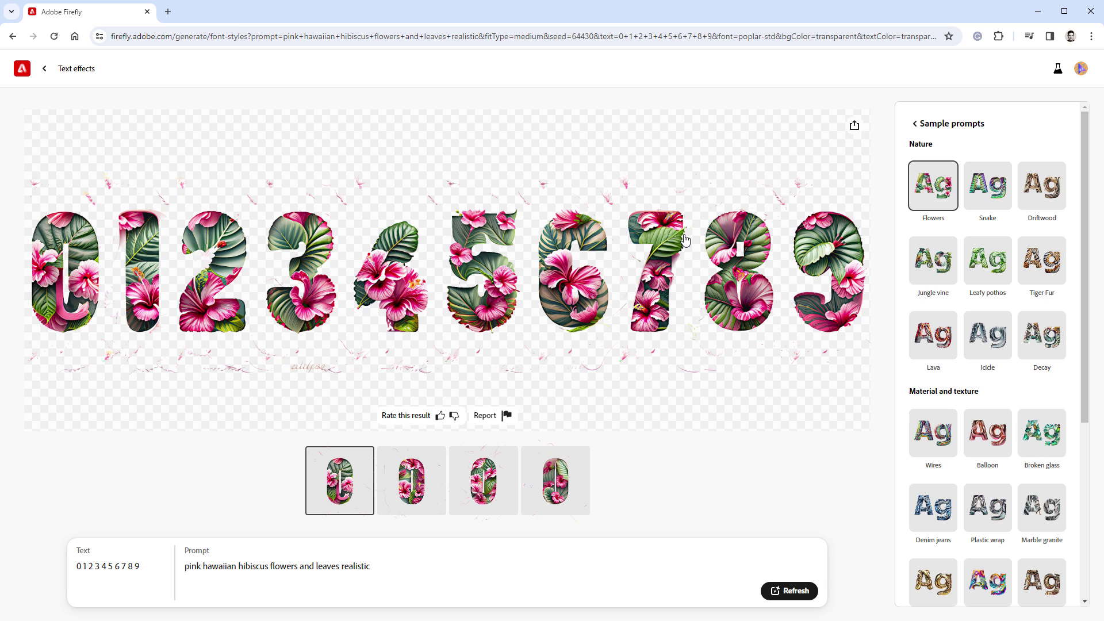
click(972, 195)
click(784, 591)
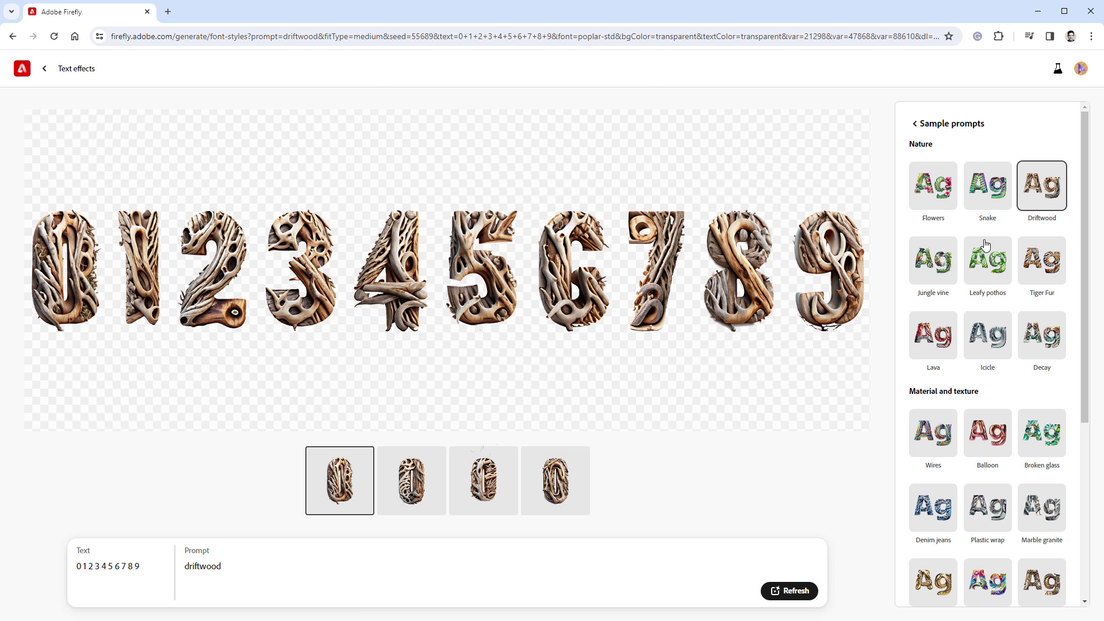
click(933, 276)
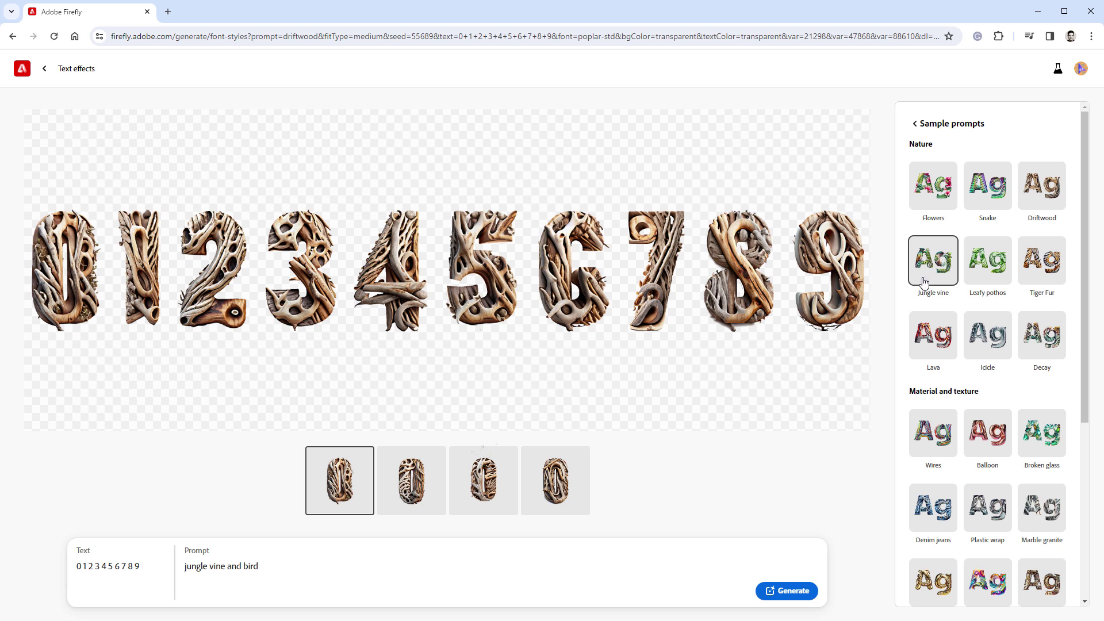
click(784, 591)
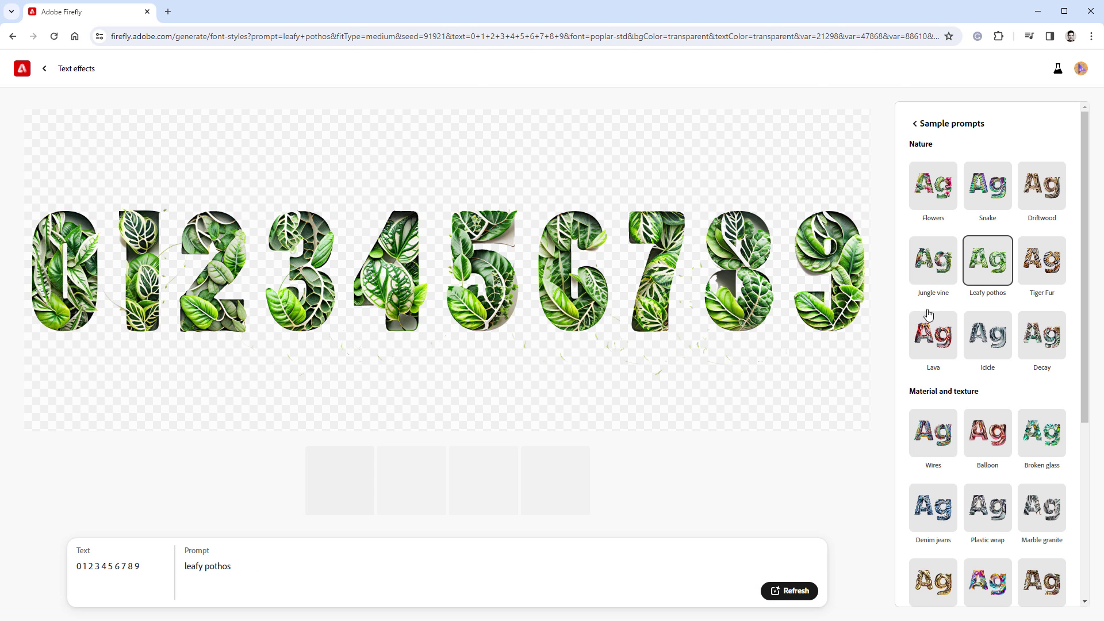
click(1041, 269)
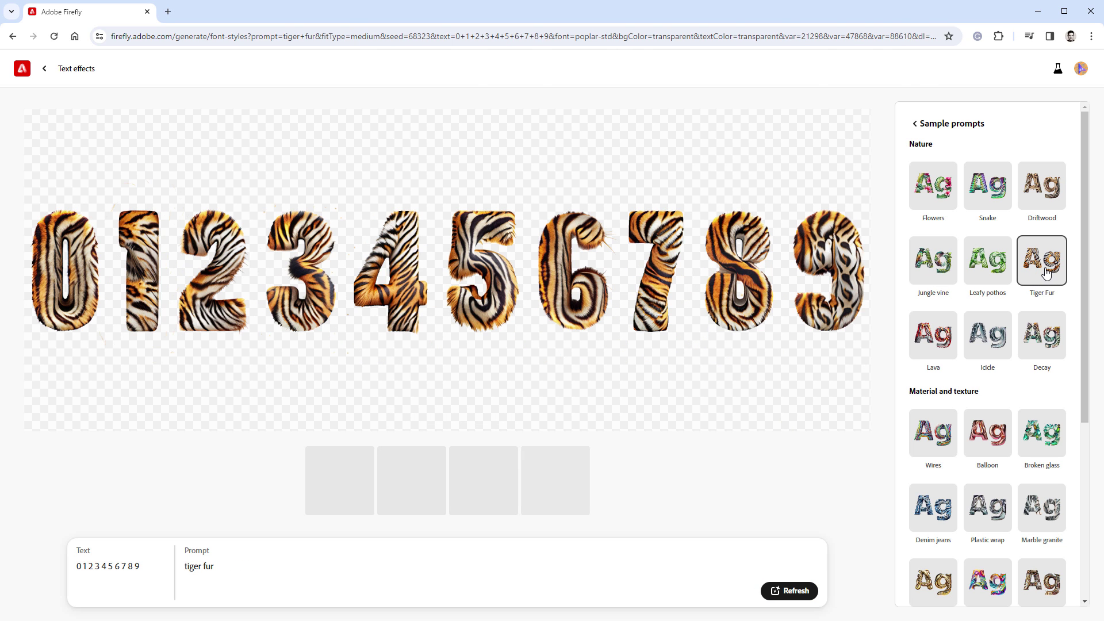
click(934, 338)
click(803, 595)
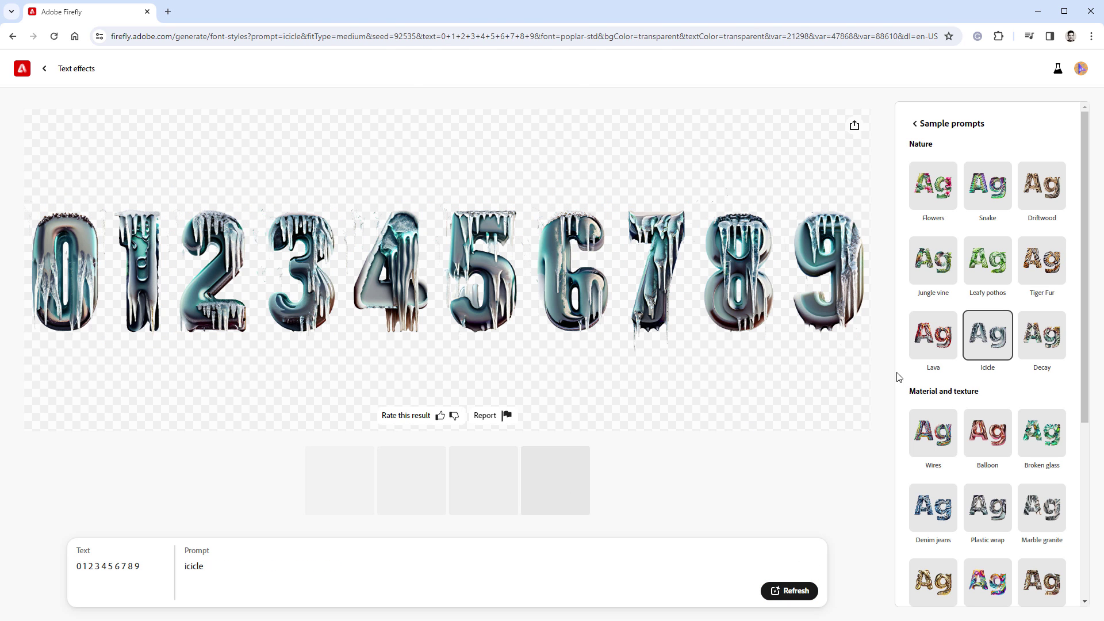
click(1029, 348)
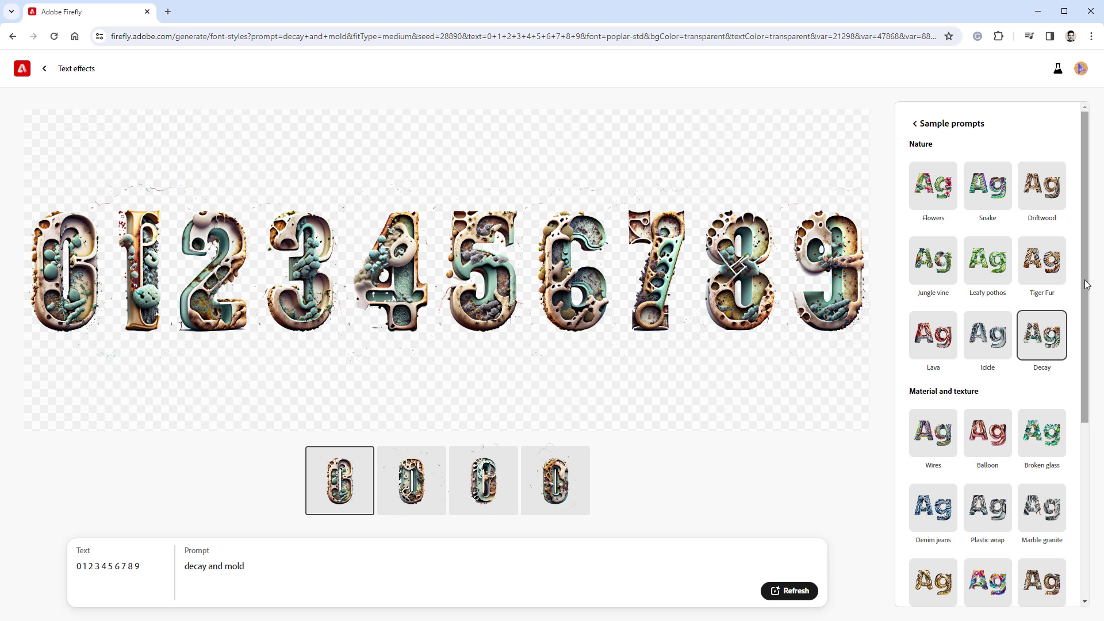
Step: Render the digits with the Material and texture samples, first colourful electric wires, then denim jeans
drag(1084, 283, 1084, 400)
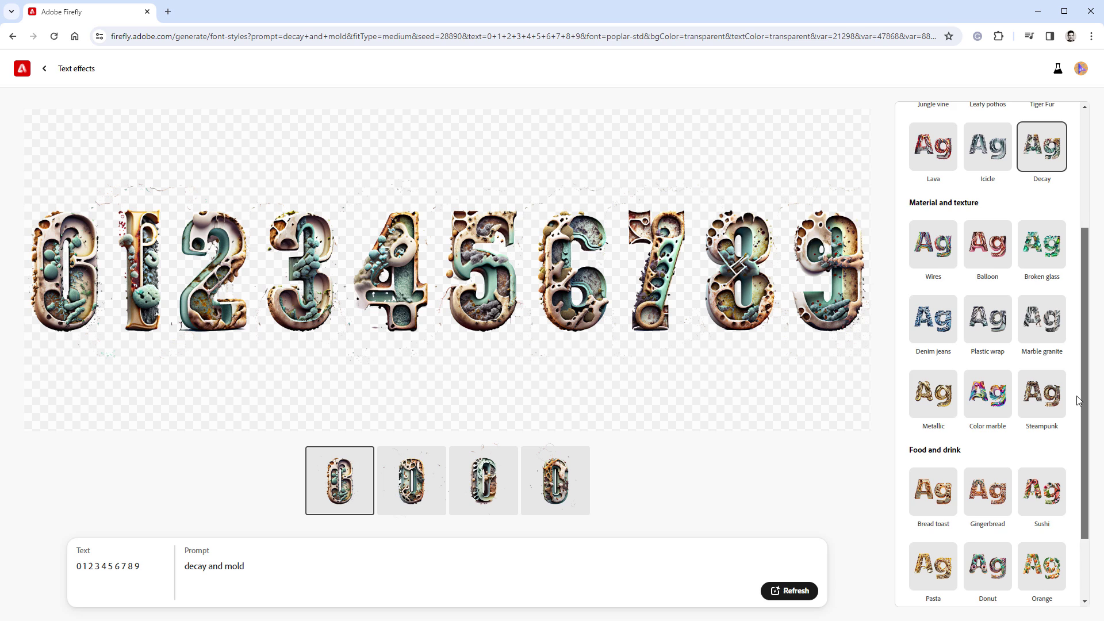
click(940, 234)
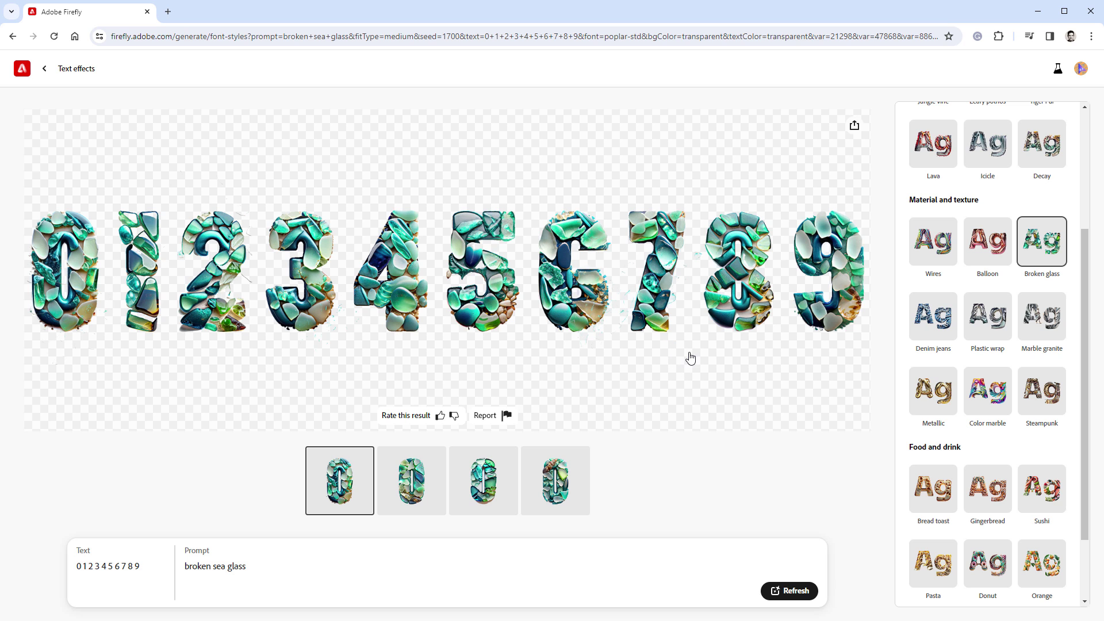
click(932, 332)
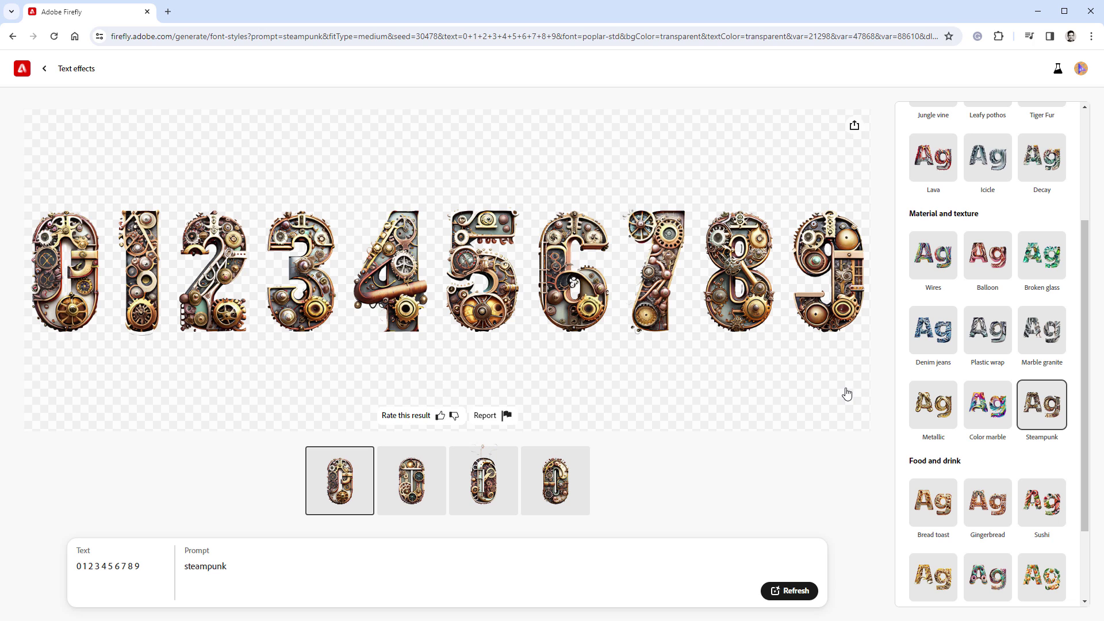
Step: Cycle the digits through food styles from Bread toast, Gingerbread, Sushi, Pasta, Donut, Orange, Popcorn and Cookies to Ice cream
drag(1084, 435, 1092, 500)
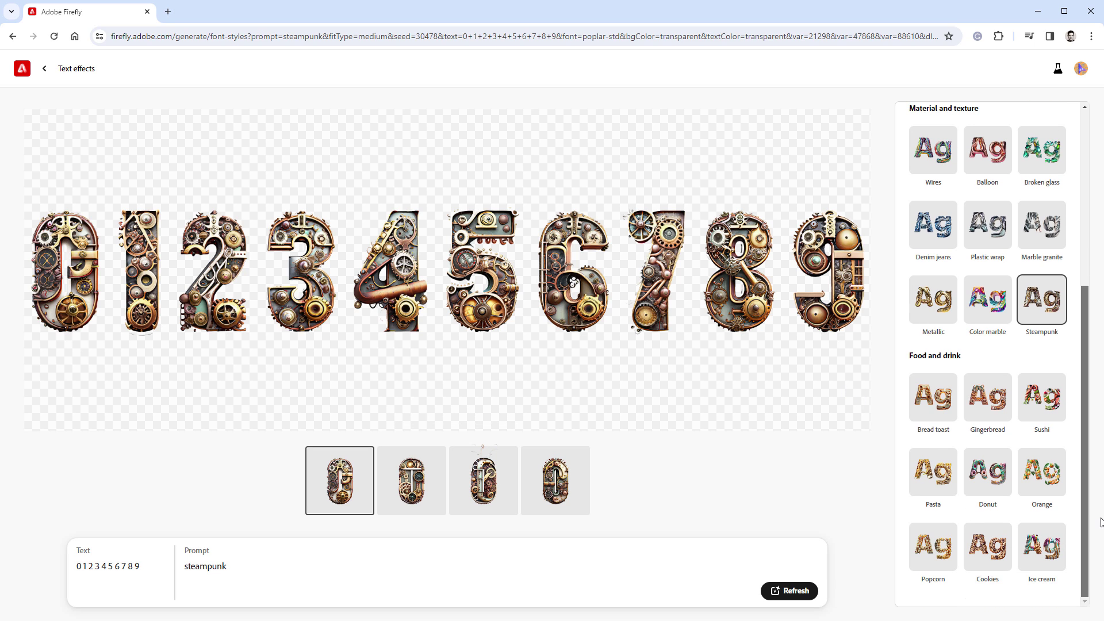
click(933, 411)
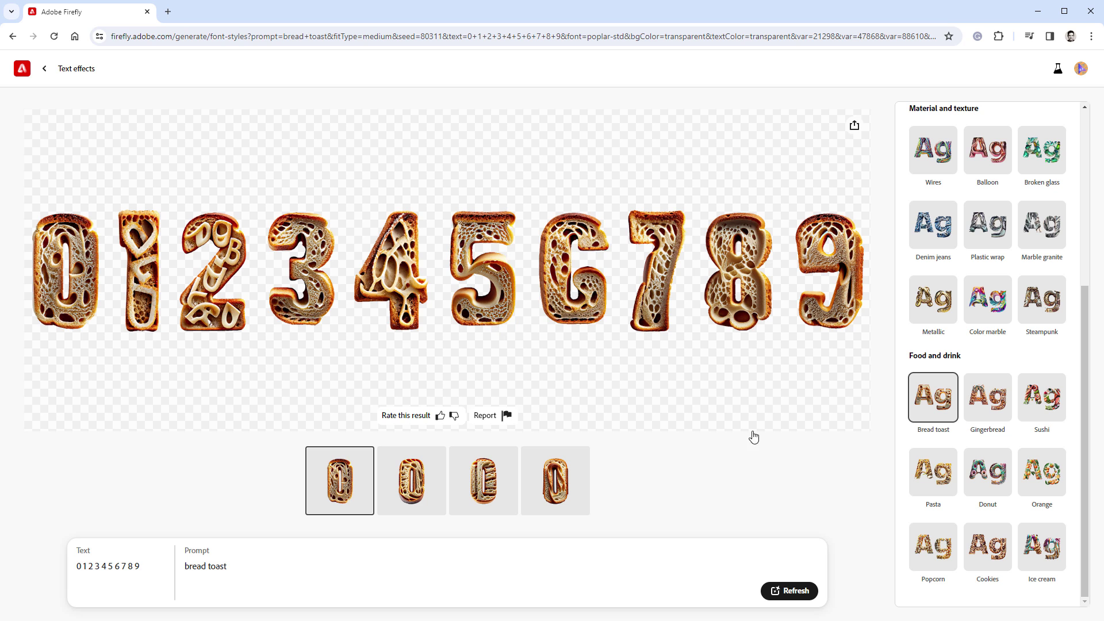
key(Right)
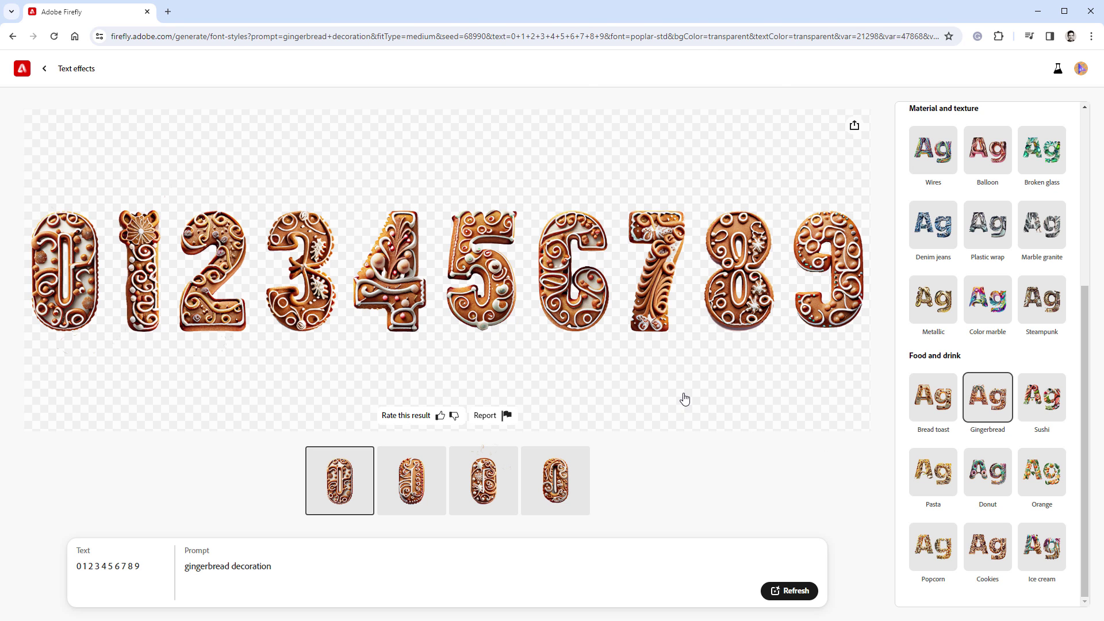
key(Right)
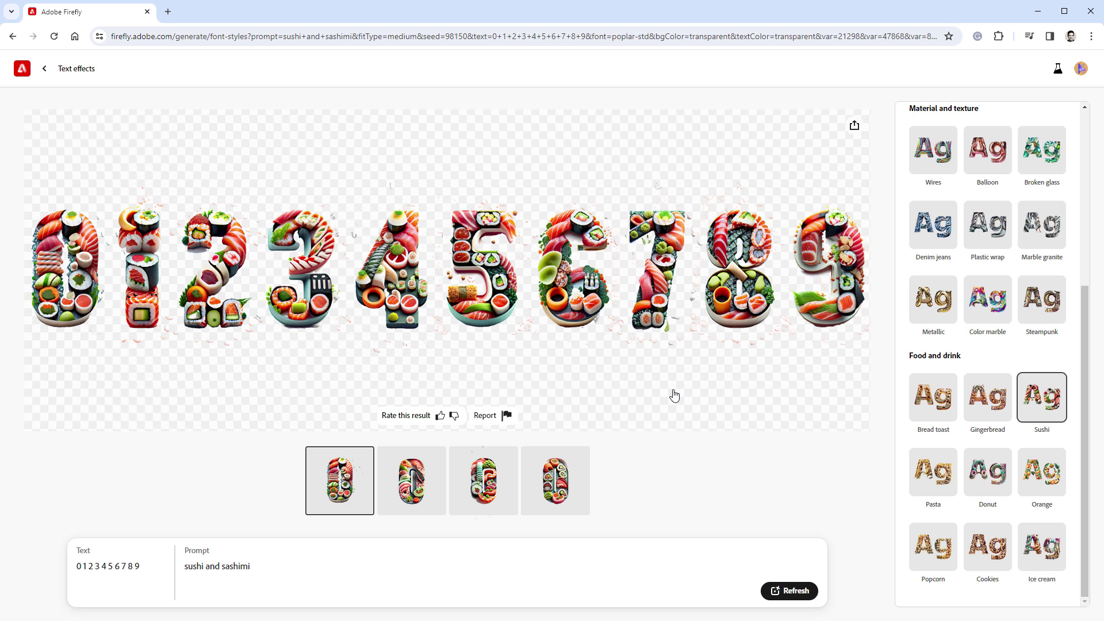
key(Right)
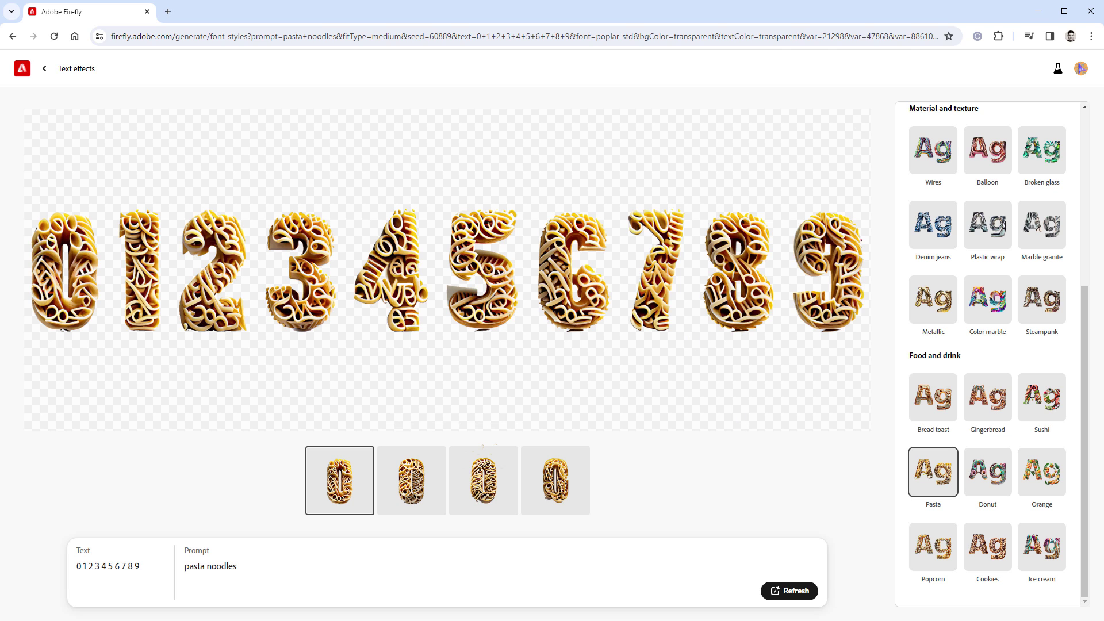
key(Right)
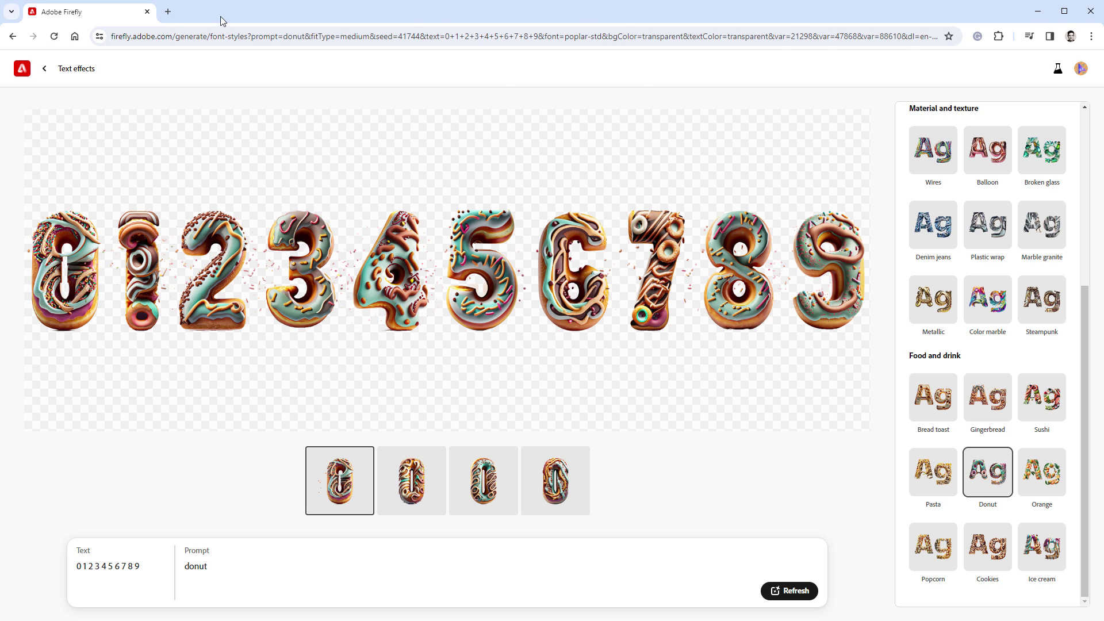
key(Right)
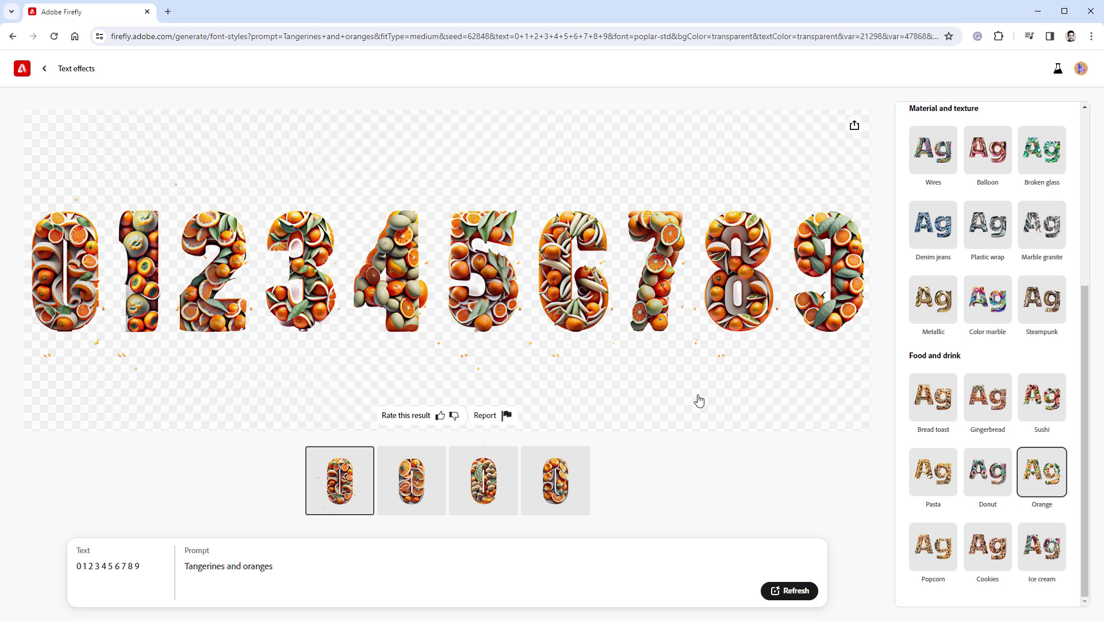
key(Right)
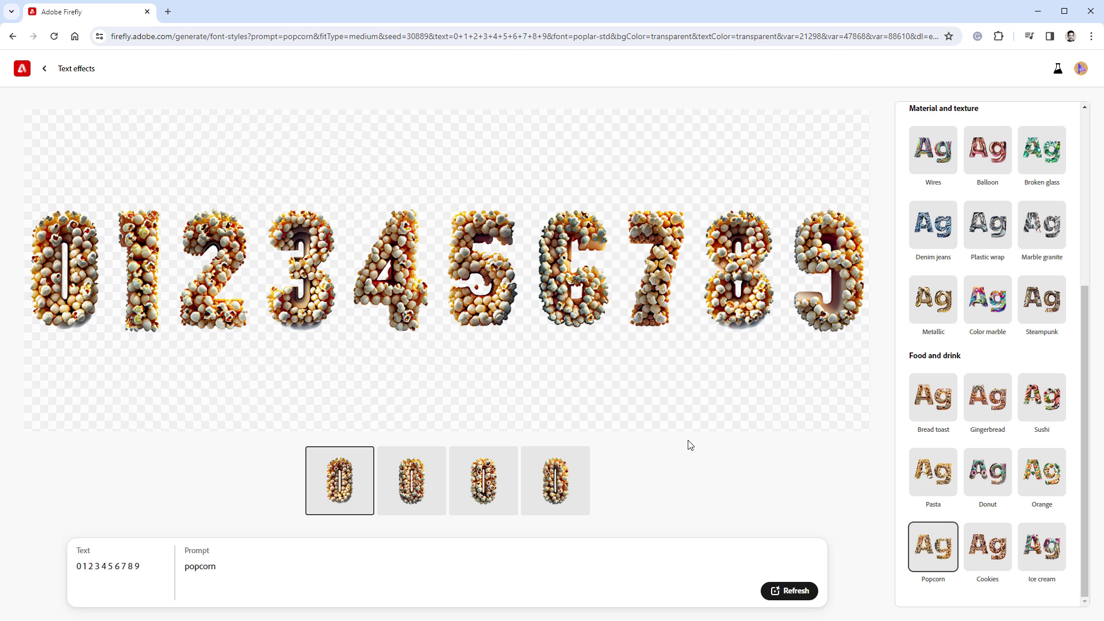
key(Right)
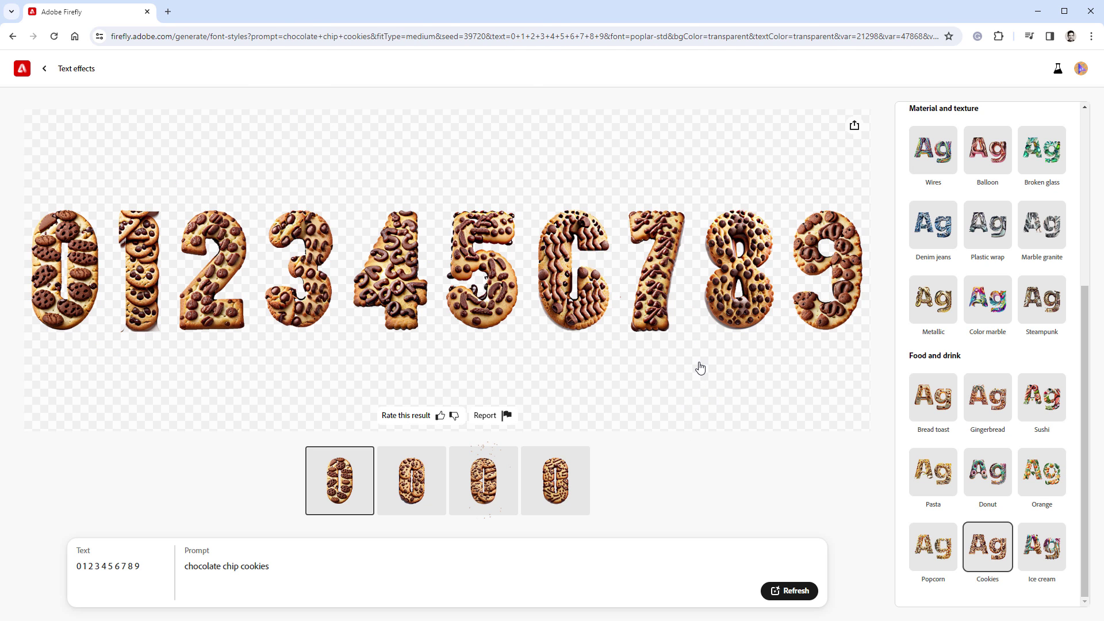
key(Right)
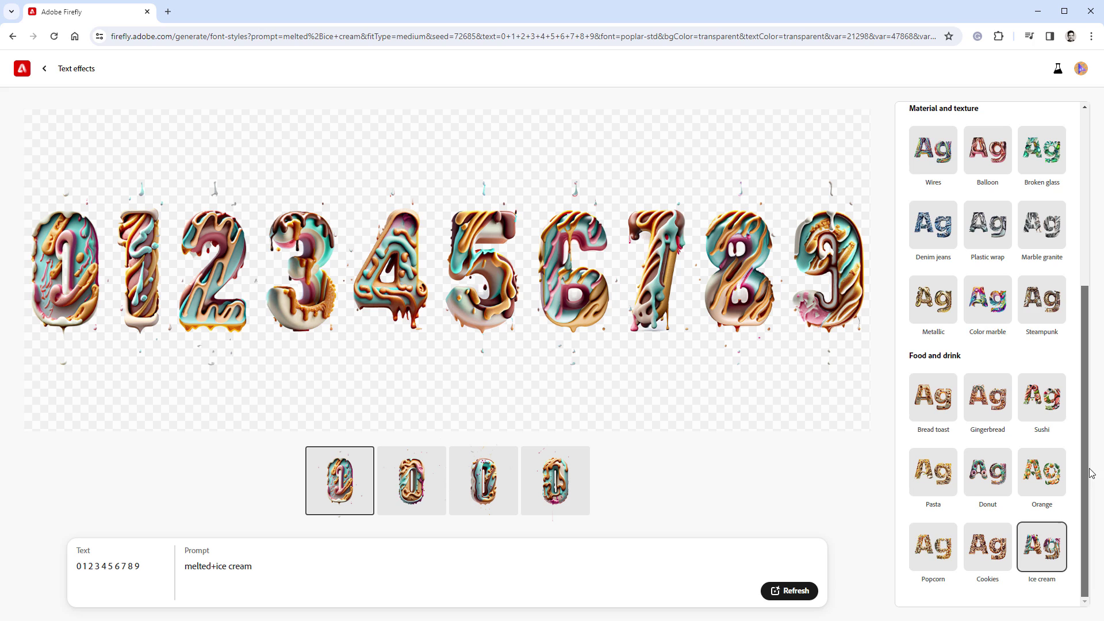
Step: Reword the prompt from 'big huge clouds' through 'big huge gray rocks' to 'big carrot'
drag(1086, 451, 1091, 275)
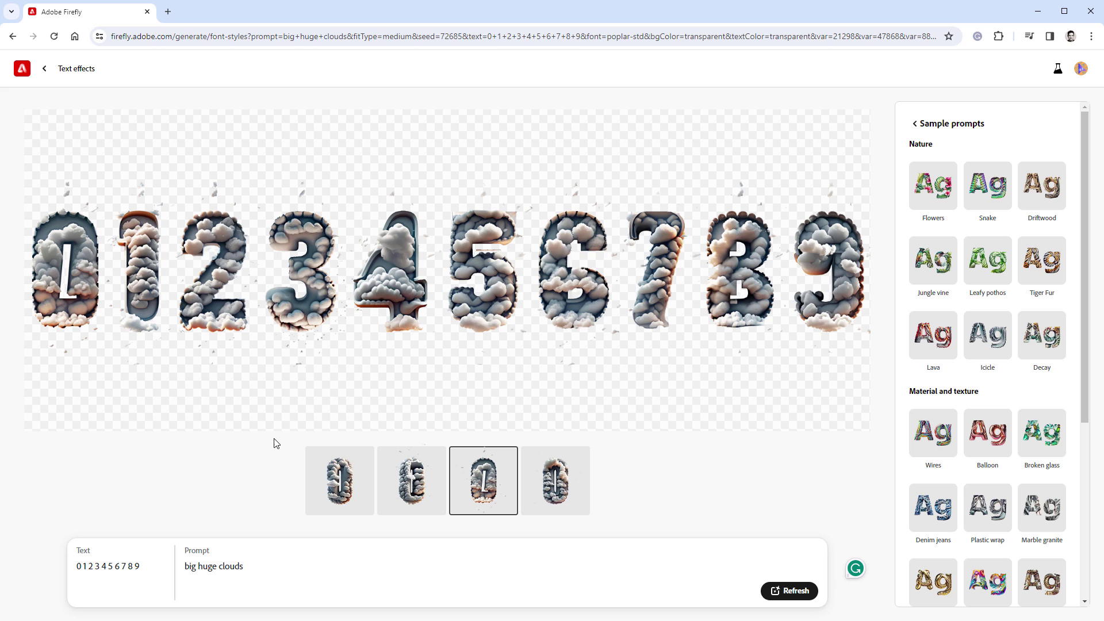
mouse_move(288, 387)
drag(219, 566, 184, 566)
click(264, 566)
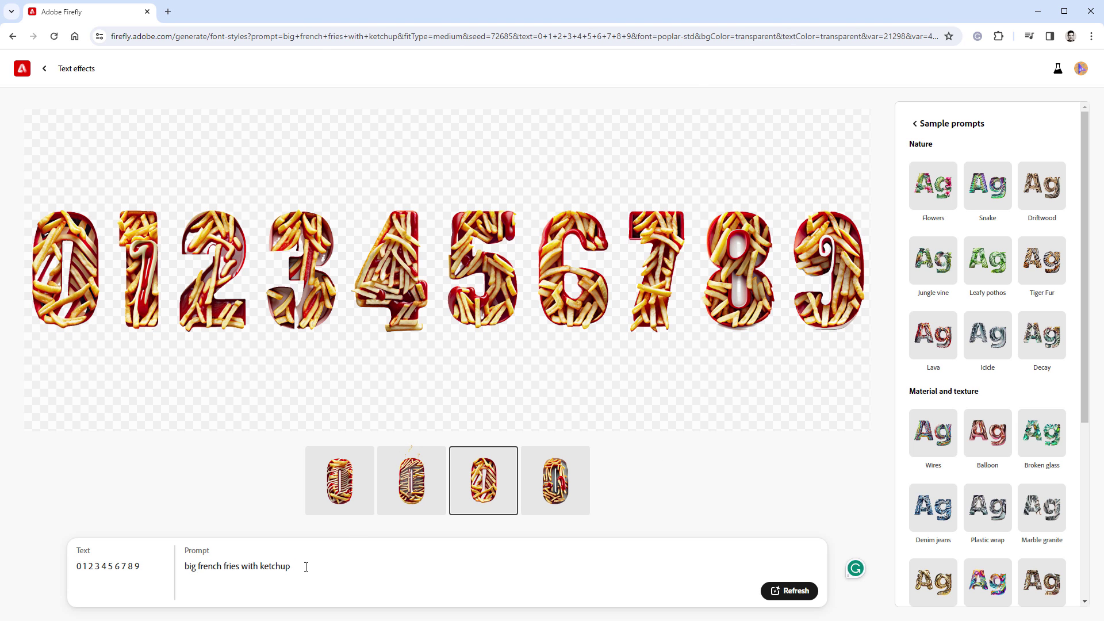
Step: Rewrite the prompt from 'coffee beans' to 'computer motherboard', then edit it toward 'green printed circuit board'
drag(305, 567, 174, 562)
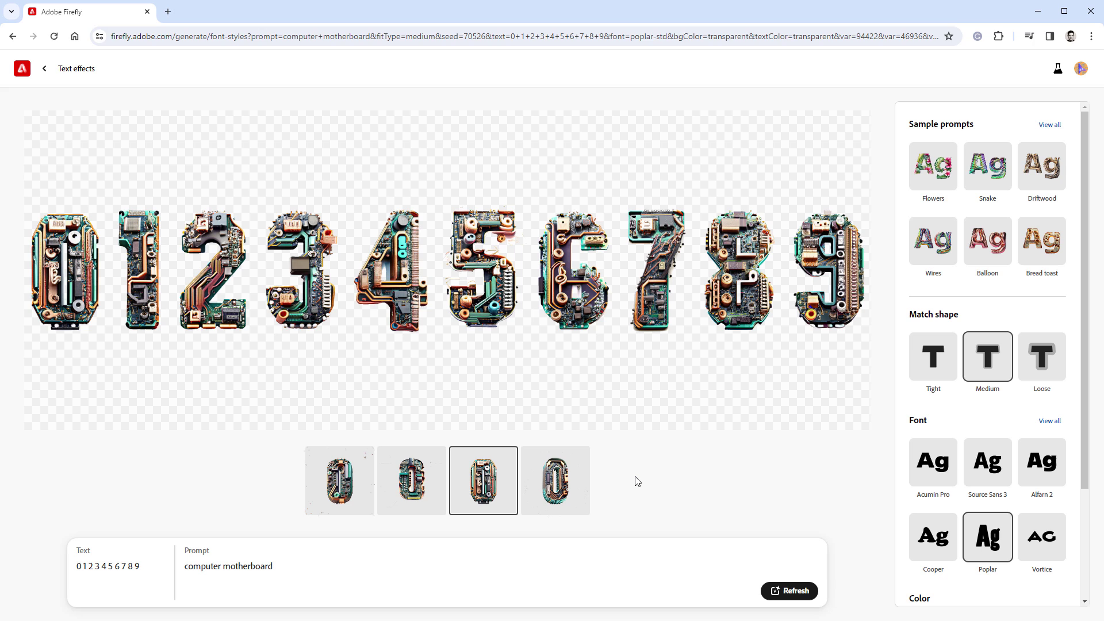
drag(281, 566, 185, 565)
click(288, 567)
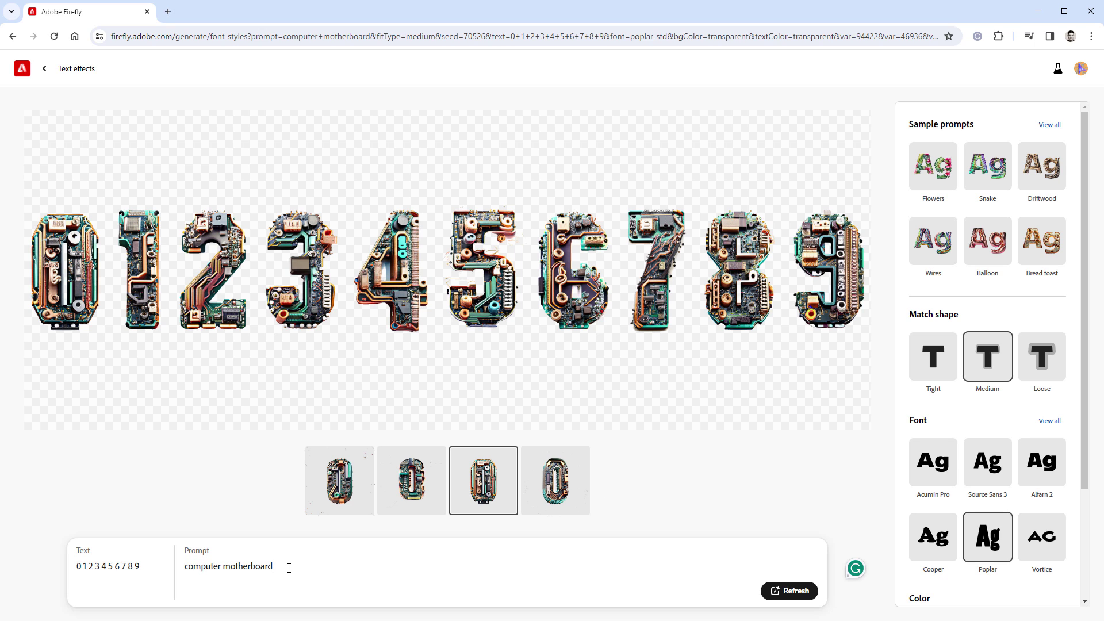